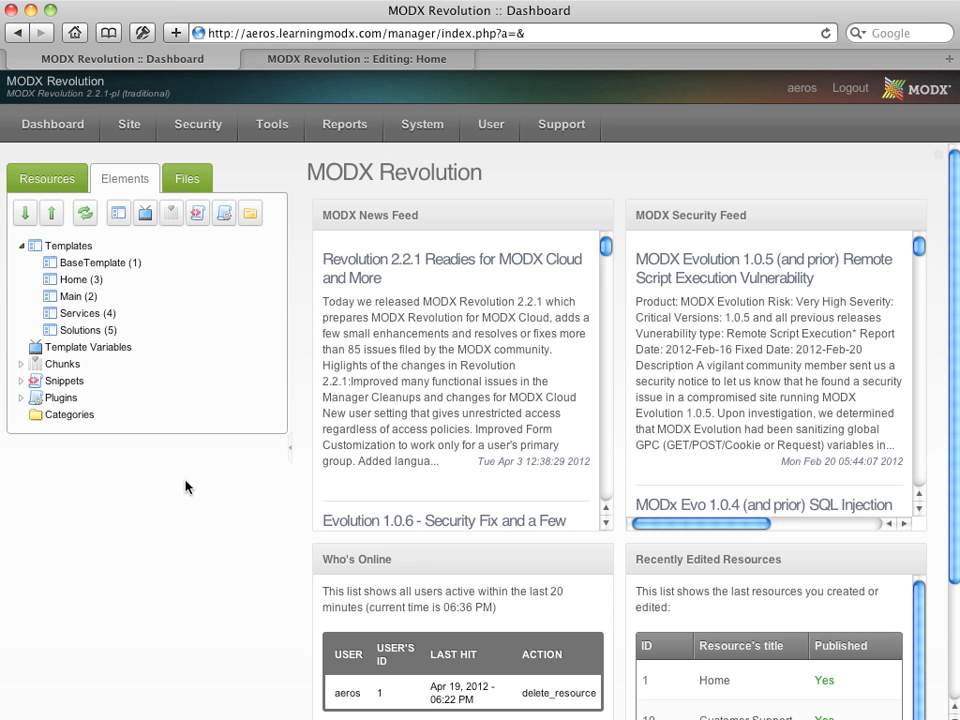
# Start a new template variable named img_01 with the caption "Image 1"
pyautogui.click(20, 246)
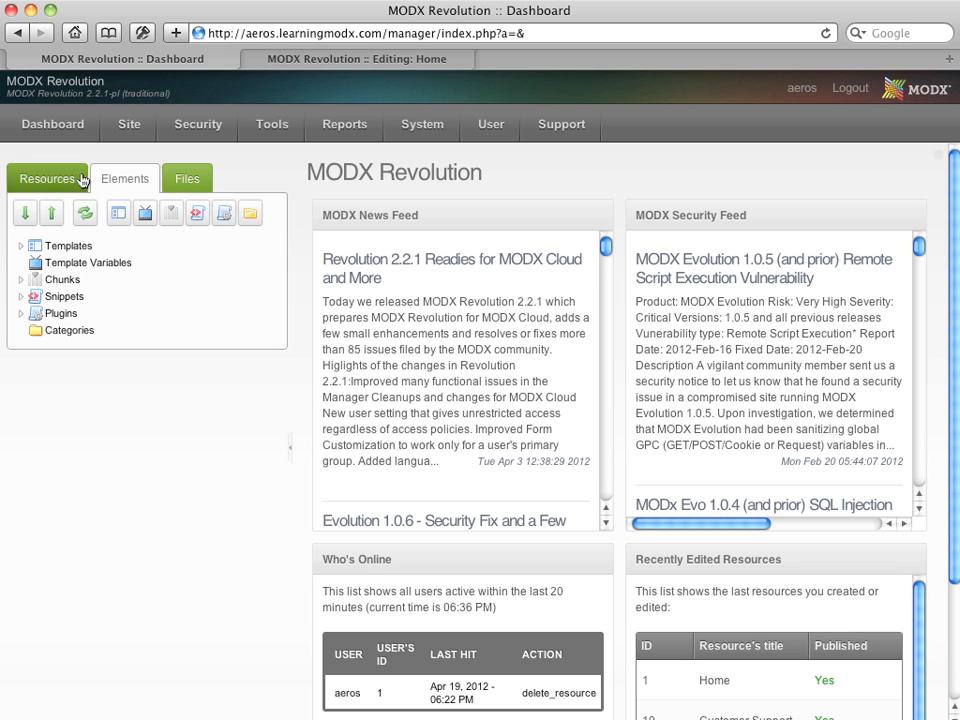
pyautogui.rightClick(49, 267)
pyautogui.click(66, 273)
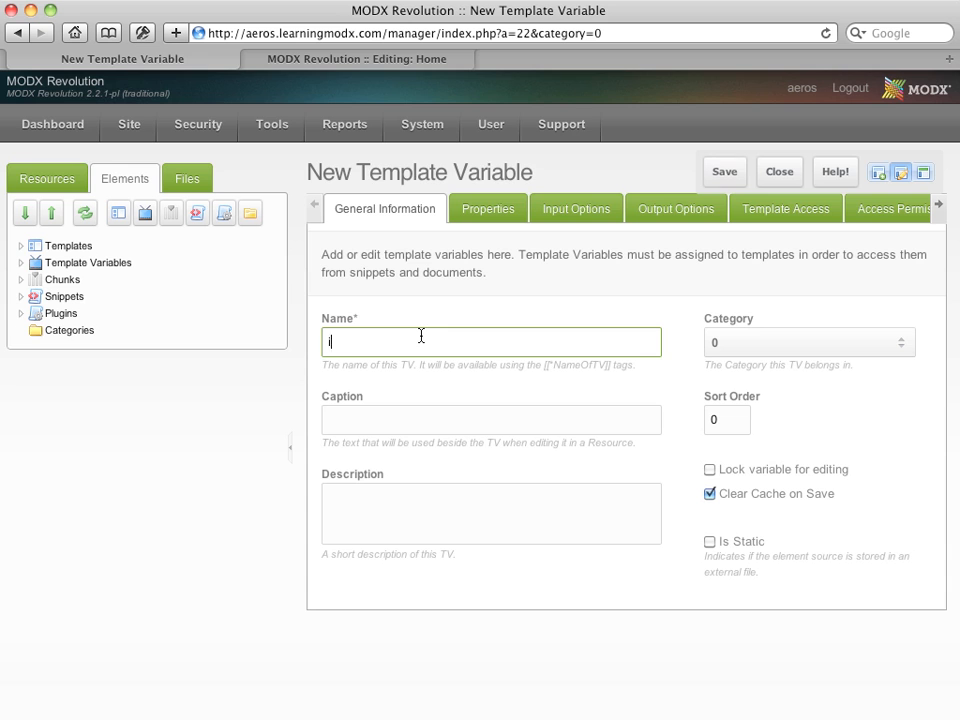
pyautogui.write('img_01')
pyautogui.press('Tab')
pyautogui.write('Image 1')
# Enter "Upload your image here." as the description of the img_01 template variable
pyautogui.press('Tab')
pyautogui.write('U')
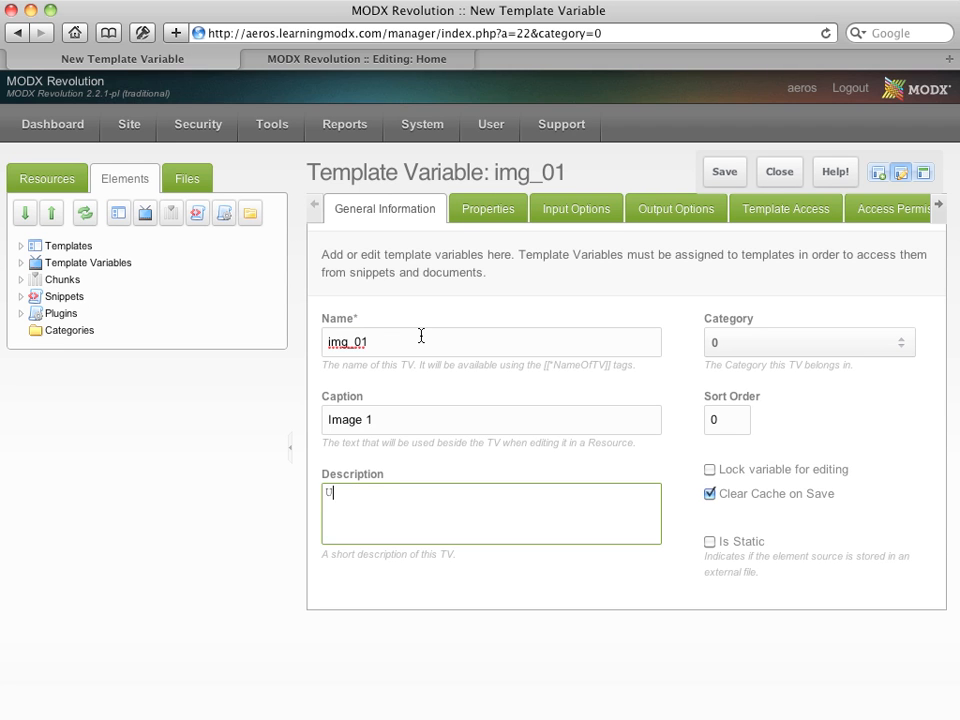
pyautogui.write('pload your')
pyautogui.press('BackSpace')
pyautogui.press('BackSpace')
pyautogui.press('BackSpace')
pyautogui.press('BackSpace')
pyautogui.write('your image here.')
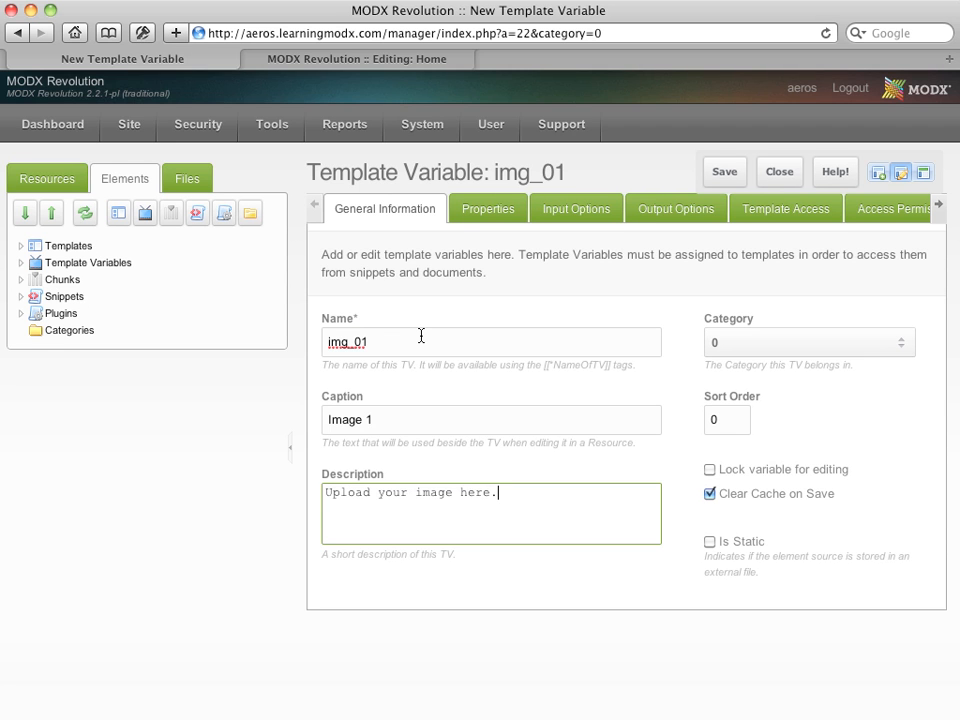
# Set the input type of the img_01 template variable to Image
pyautogui.click(600, 212)
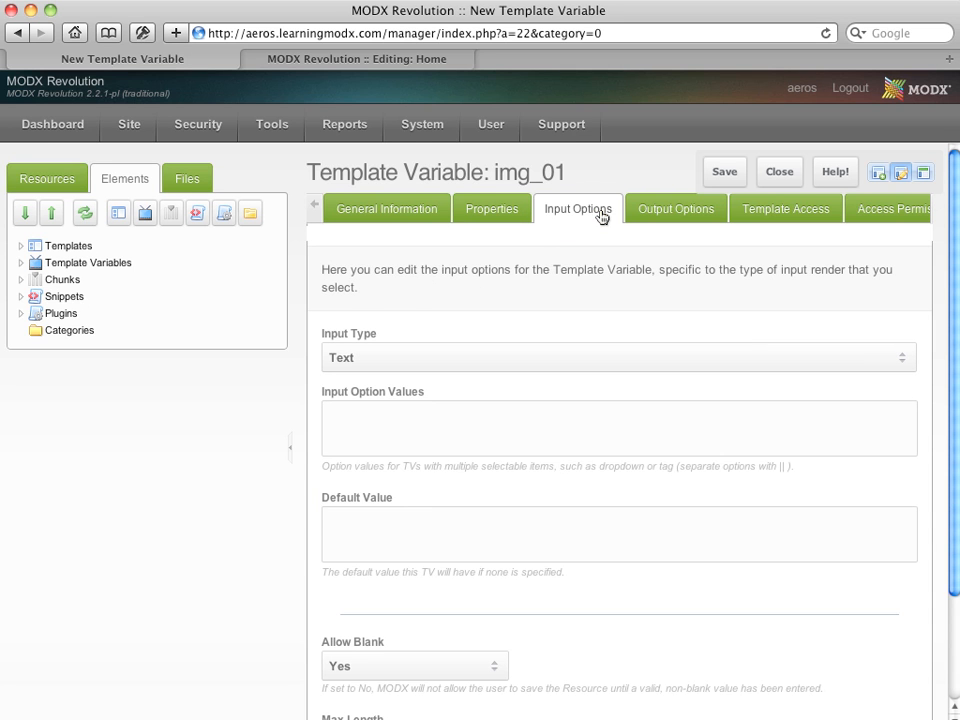
pyautogui.click(580, 360)
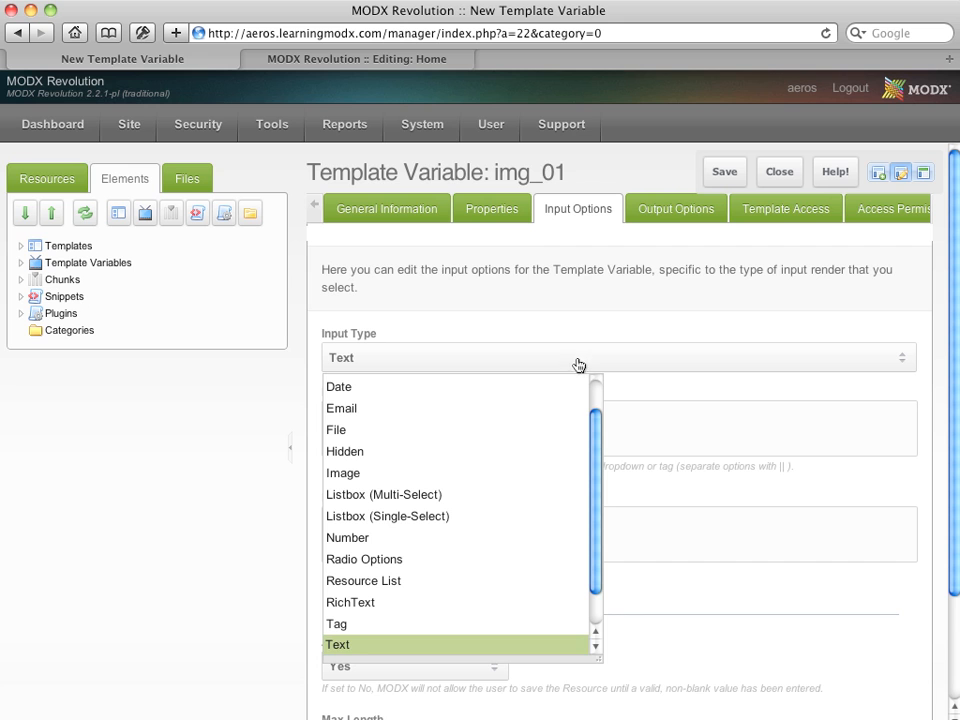
pyautogui.click(496, 473)
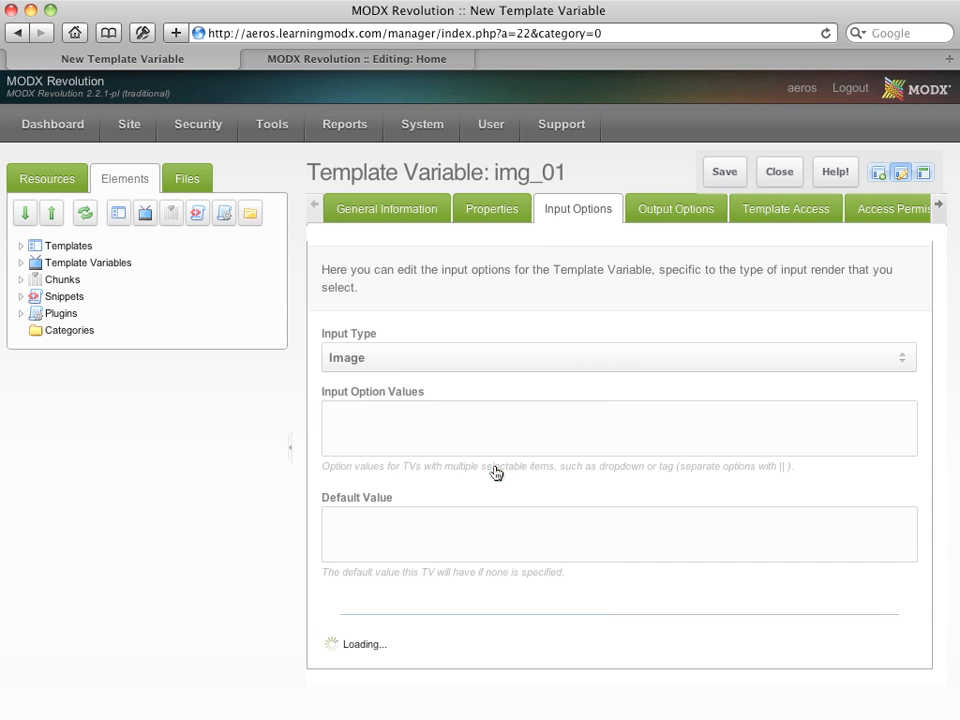
# Allow the Home template to access the img_01 template variable and save it
pyautogui.click(770, 215)
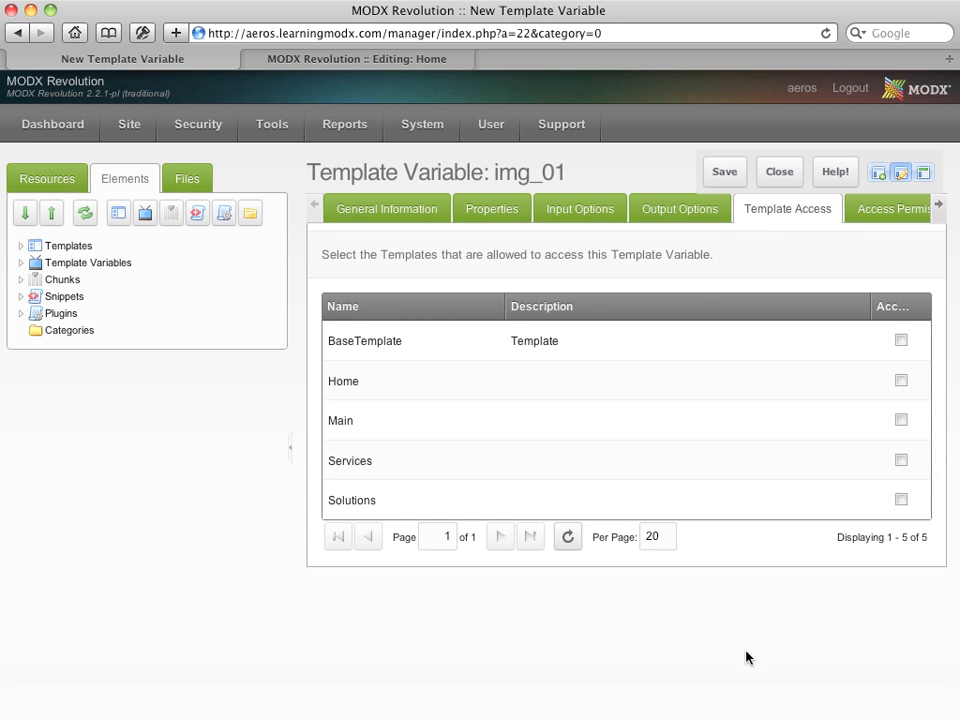
pyautogui.click(901, 381)
pyautogui.click(724, 174)
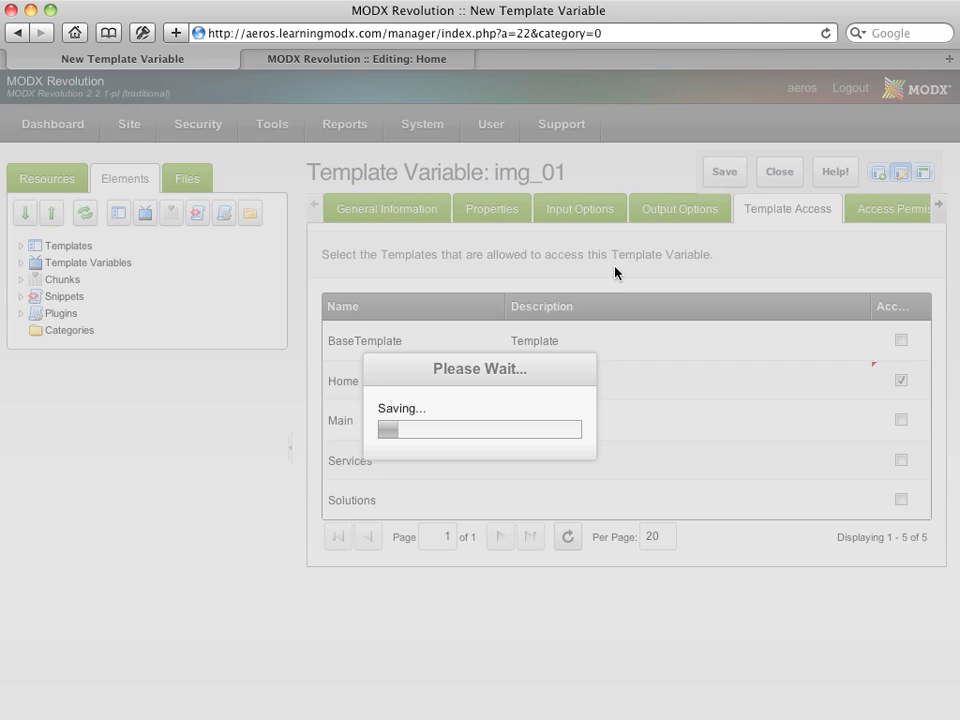
# Open the Home resource and look at the template variable area below its content
pyautogui.click(22, 178)
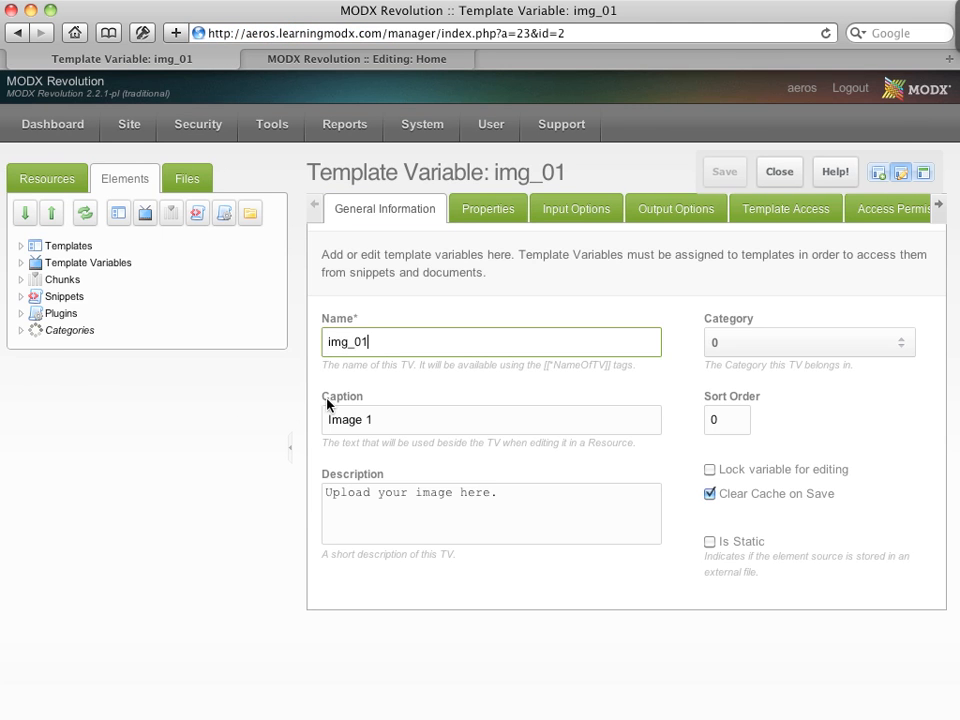
pyautogui.click(52, 178)
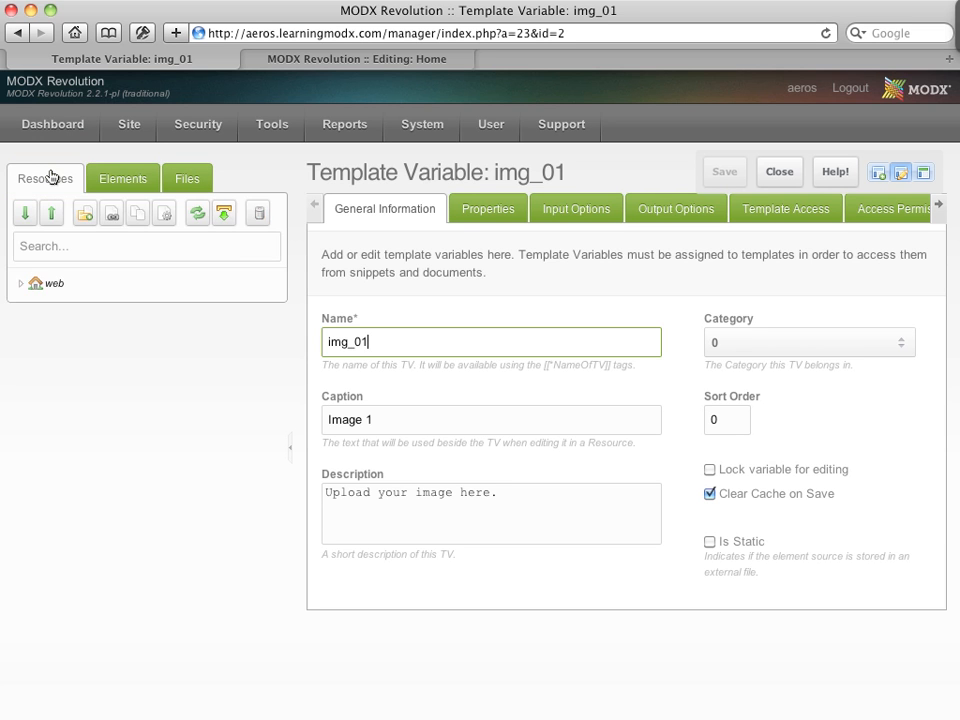
pyautogui.click(89, 305)
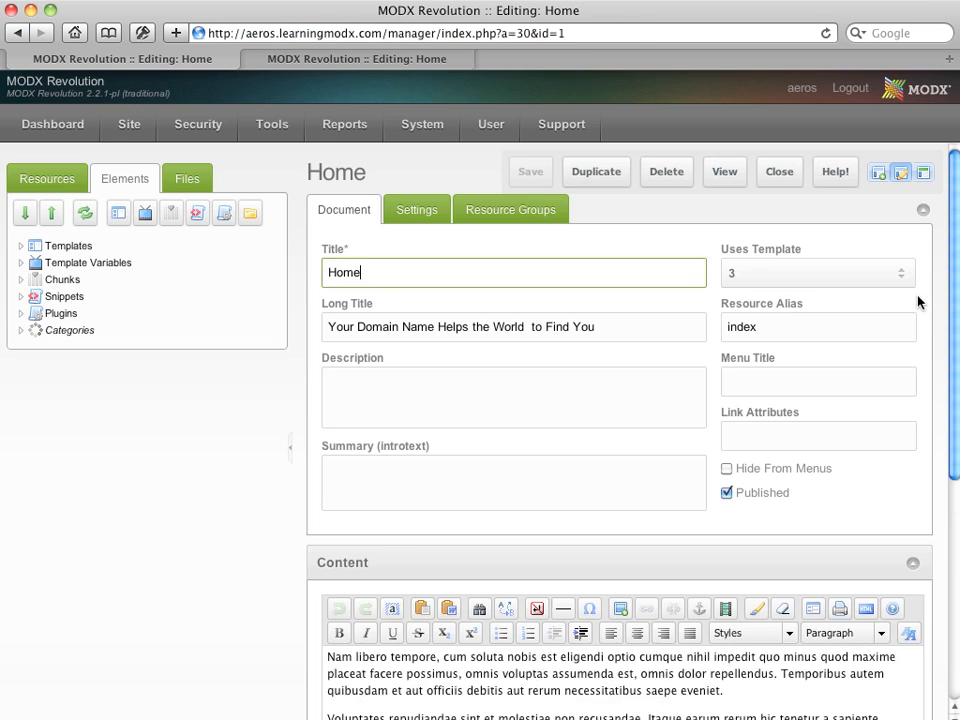
pyautogui.scroll(-5, 918, 300)
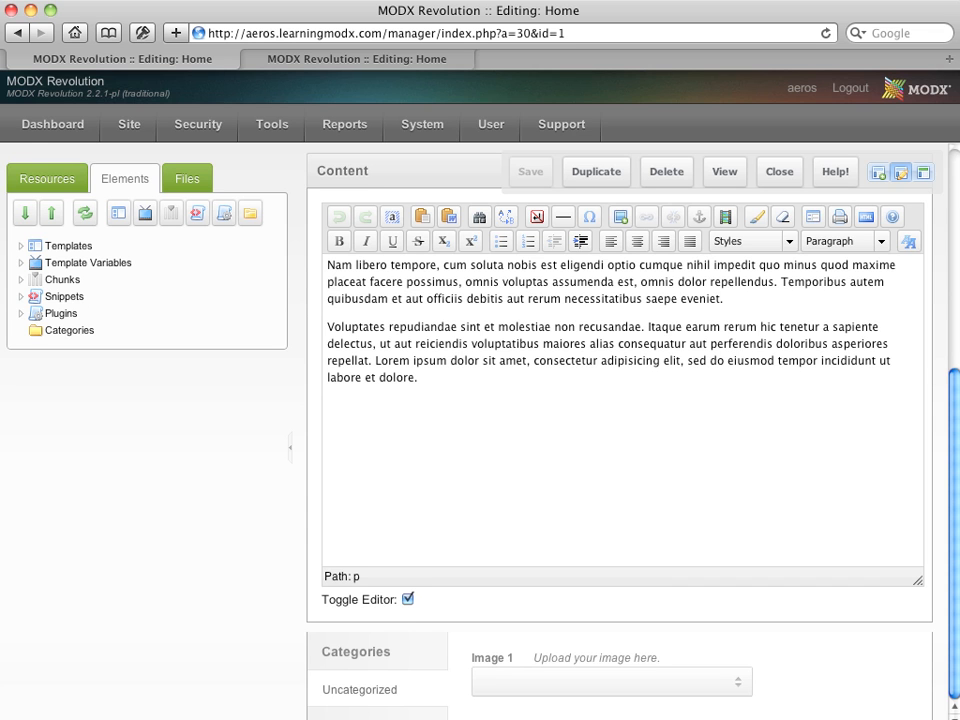
pyautogui.scroll(-2, 780, 529)
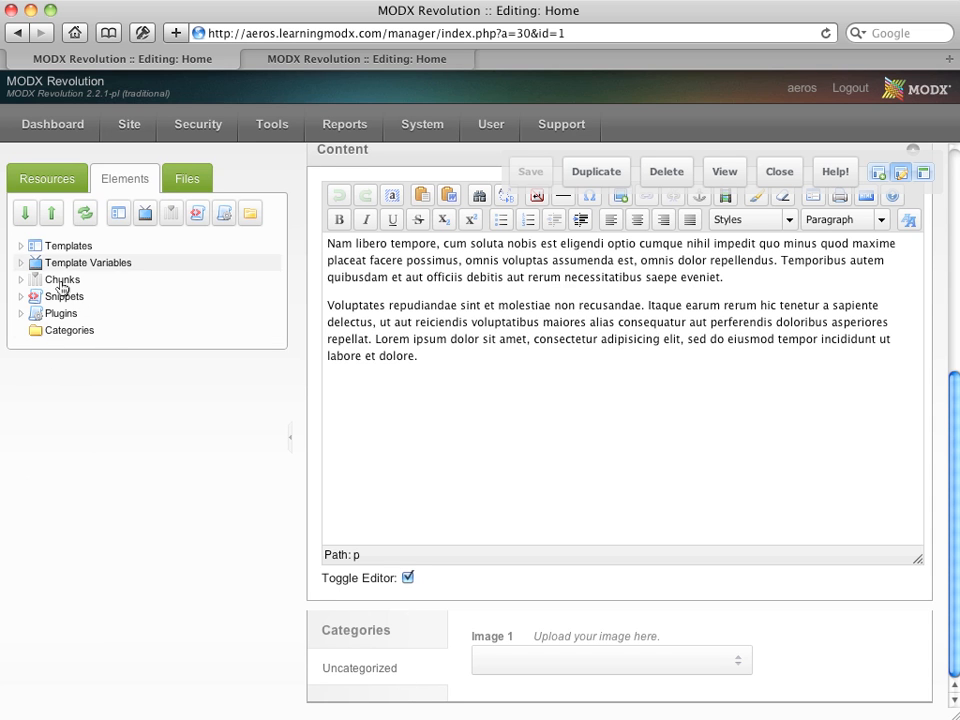
# Create a new element category named Images
pyautogui.rightClick(56, 334)
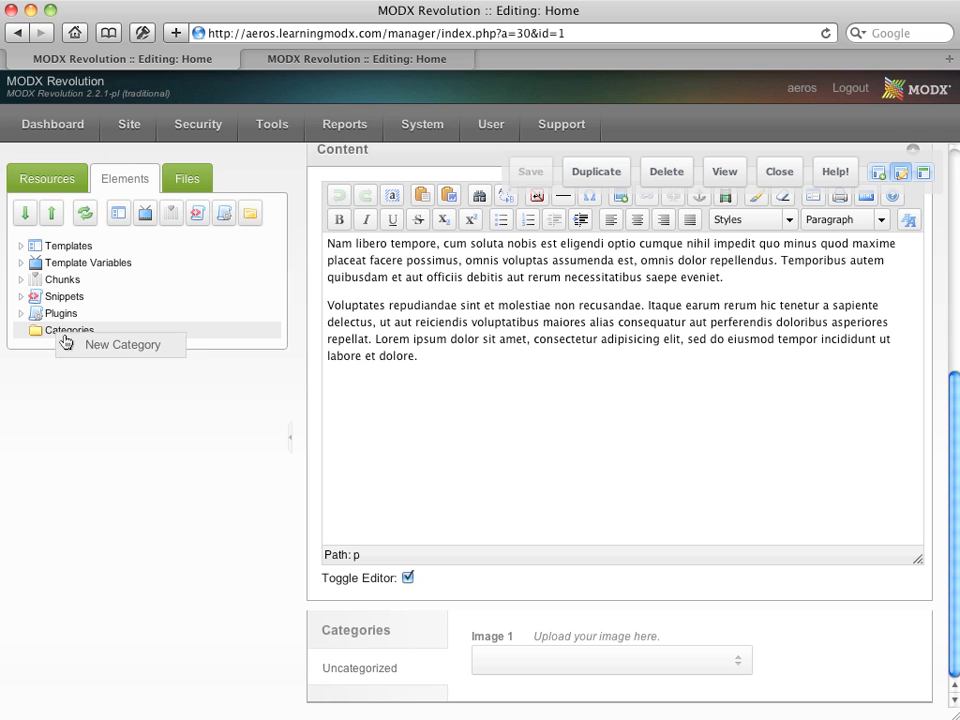
pyautogui.click(80, 346)
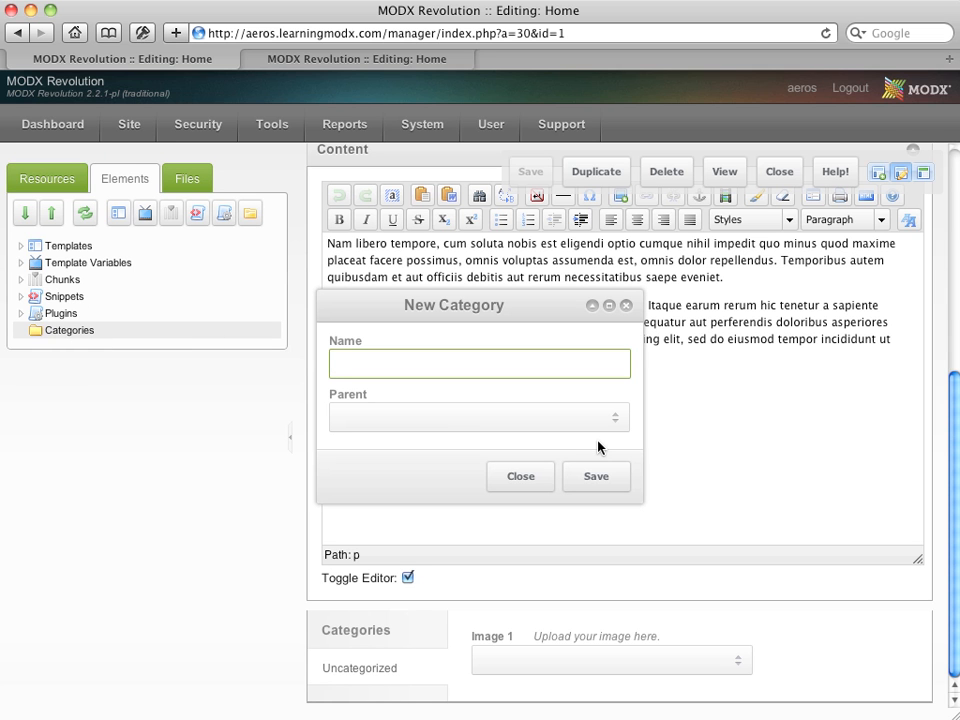
pyautogui.write('Images')
pyautogui.press('Return')
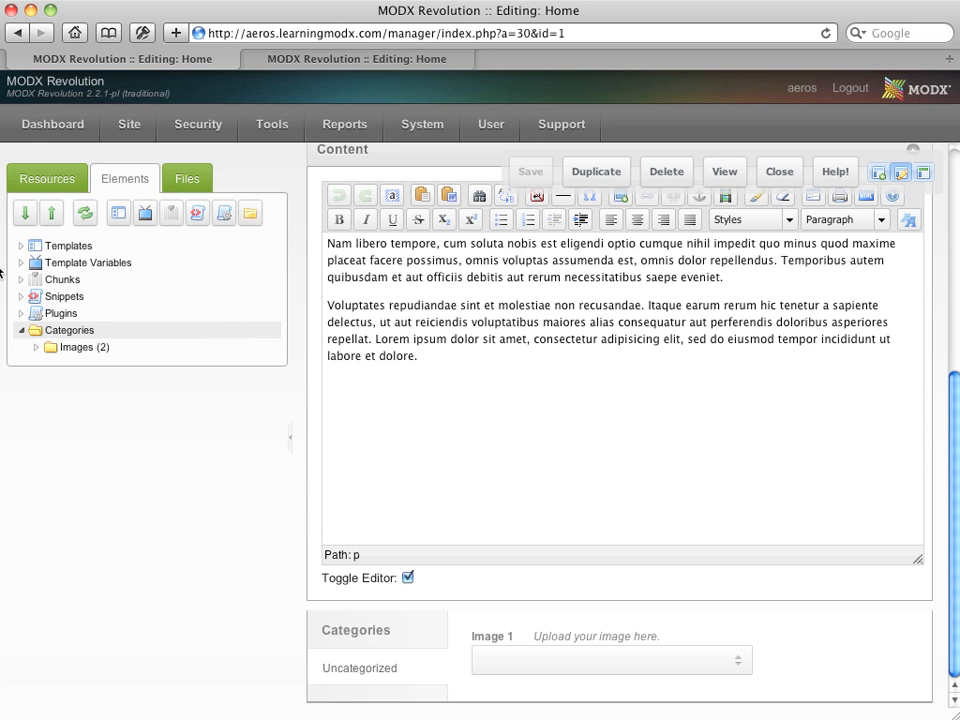
# Open the img_01 template variable, assign it to the Images category and save it
pyautogui.click(20, 262)
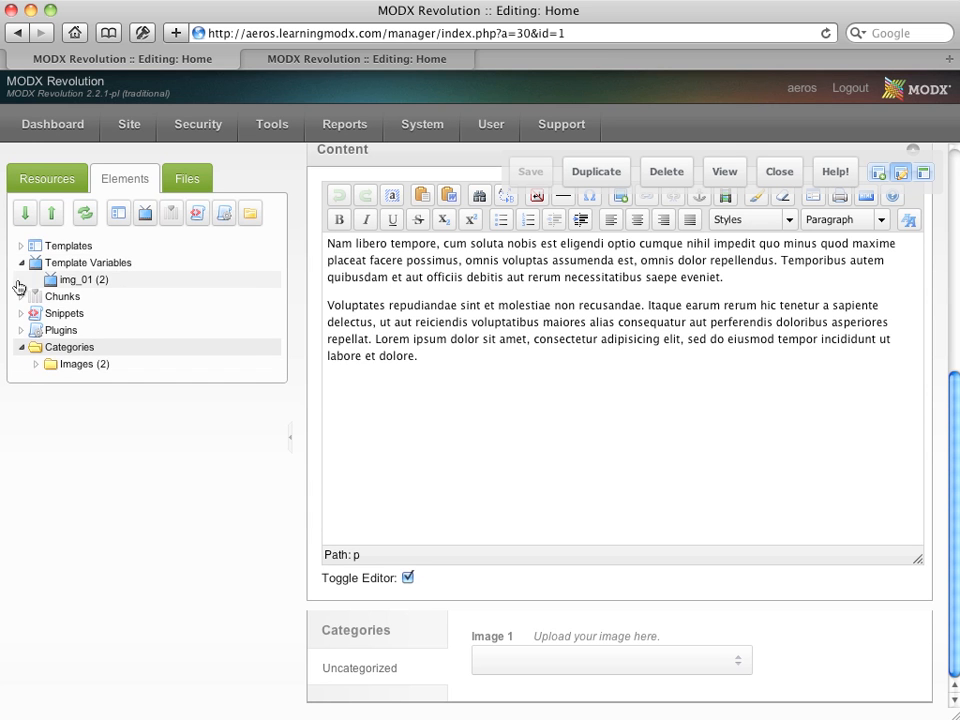
pyautogui.rightClick(56, 284)
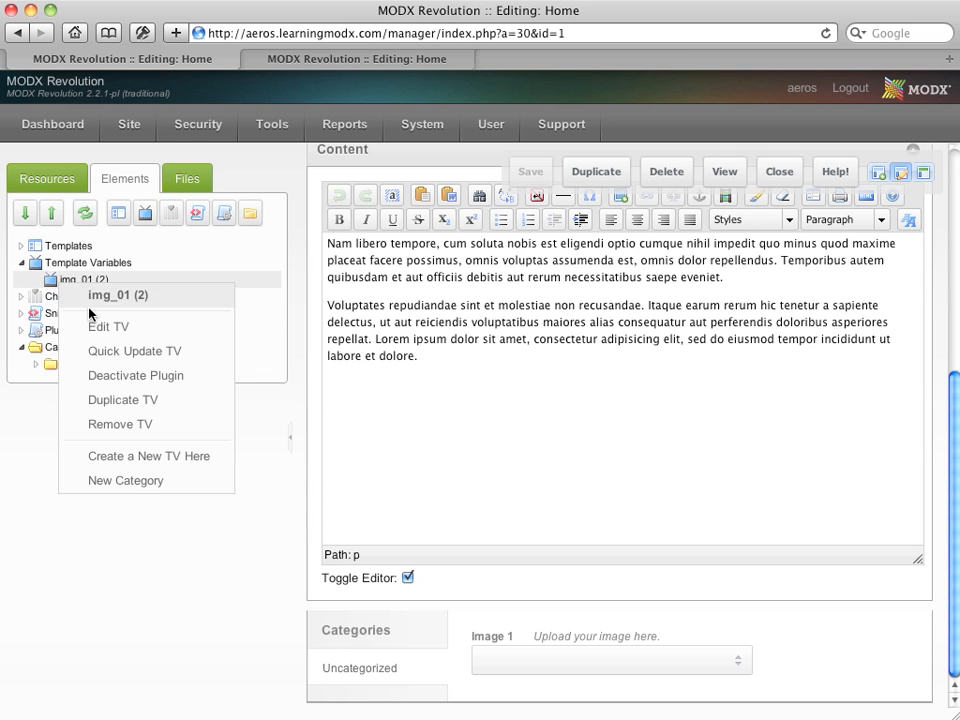
pyautogui.click(62, 283)
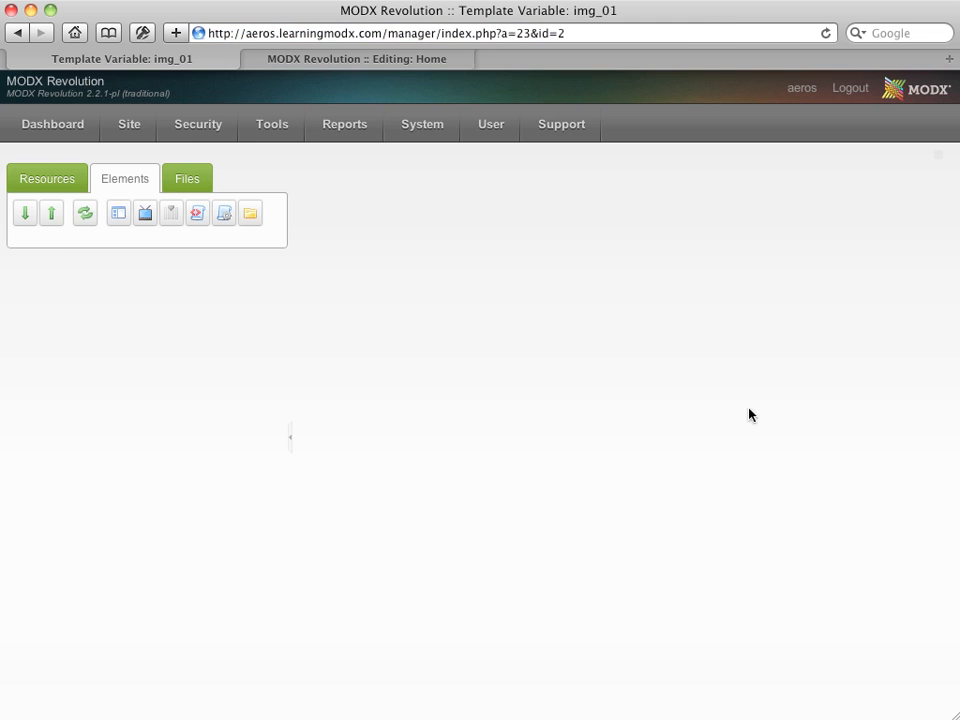
pyautogui.click(806, 360)
pyautogui.click(799, 389)
pyautogui.click(436, 355)
pyautogui.click(725, 176)
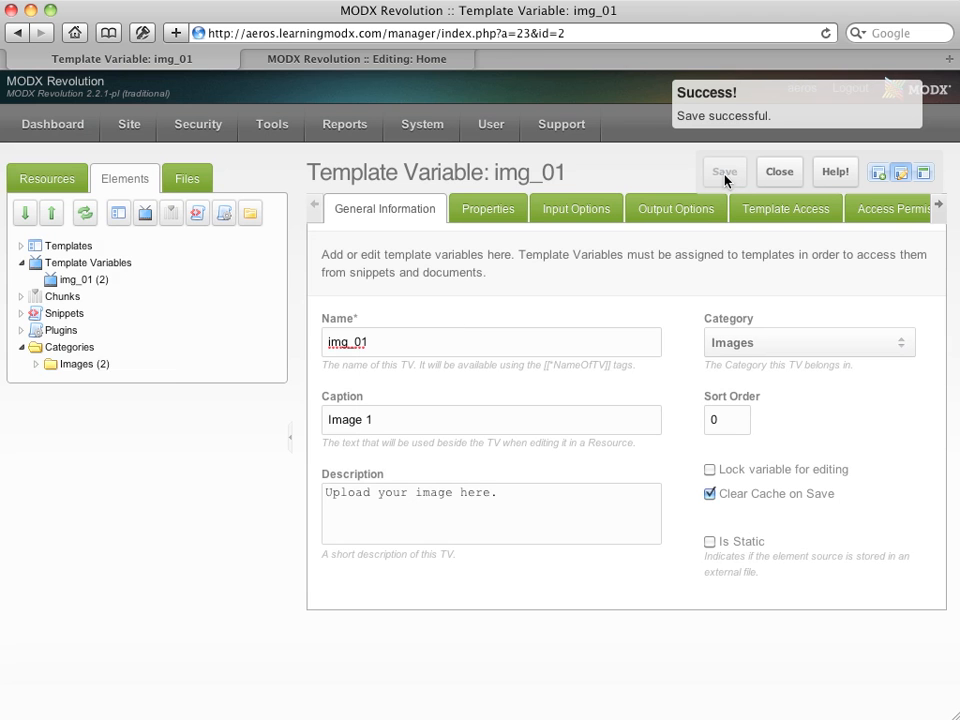
# Reopen the Home resource and check under which category the Image 1 field is listed
pyautogui.click(24, 187)
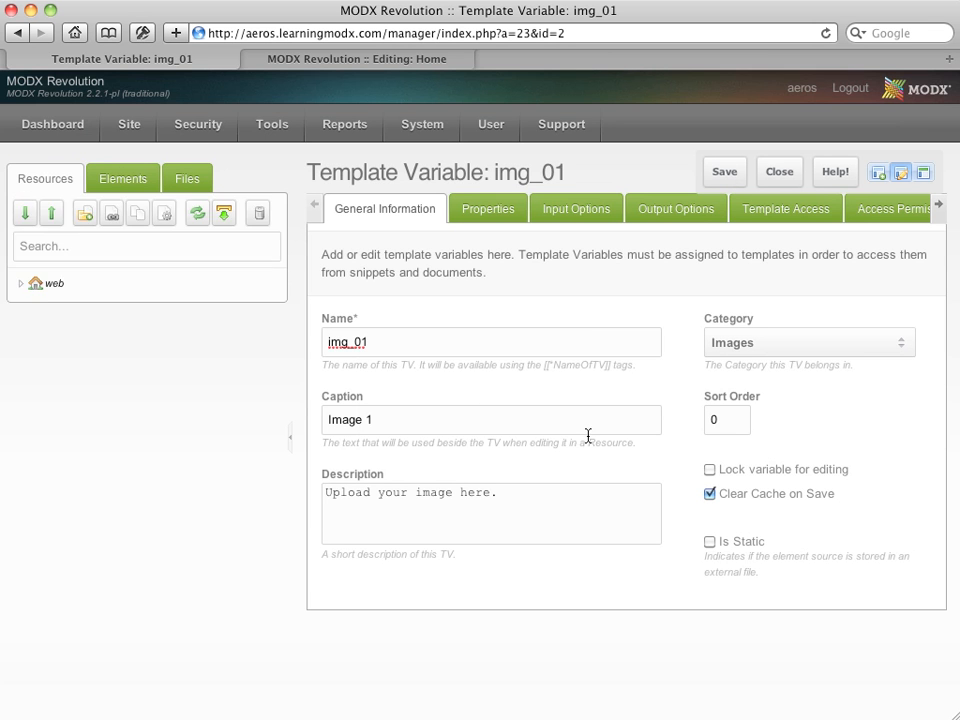
pyautogui.click(78, 303)
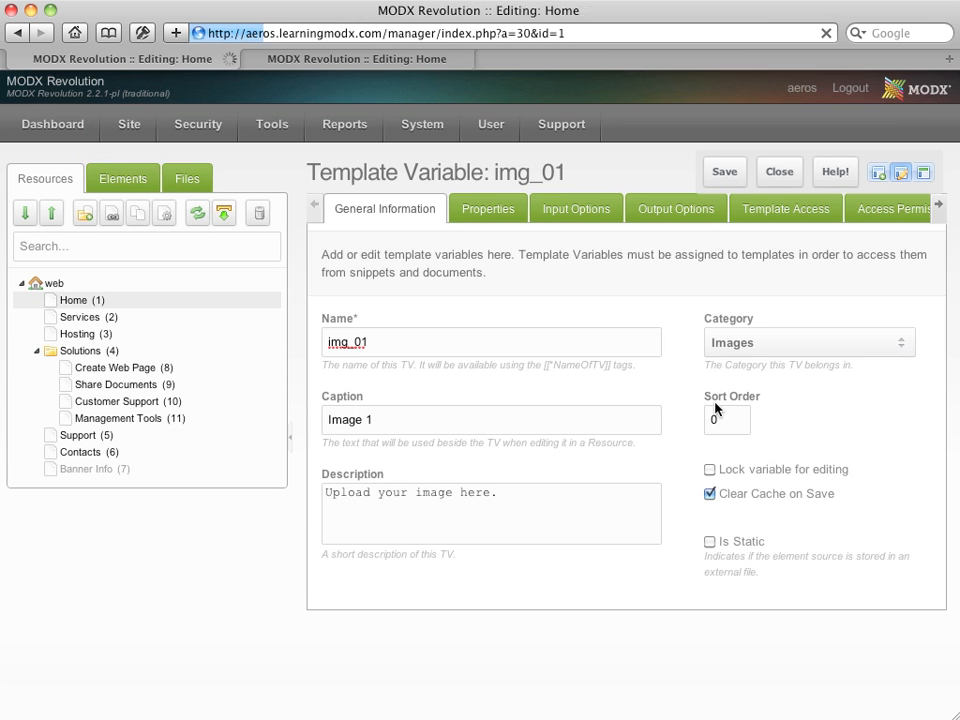
pyautogui.scroll(-8, 903, 387)
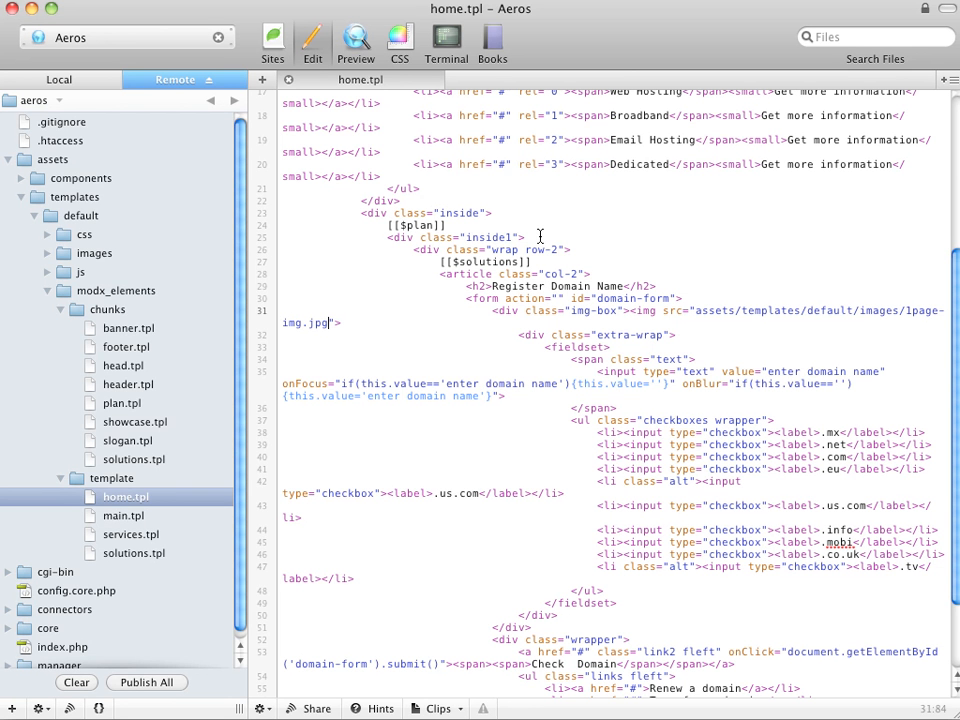
# In the code editor, replace the img-box image source path on line 31 of home.tpl with [[*img_01]]
pyautogui.click(61, 309)
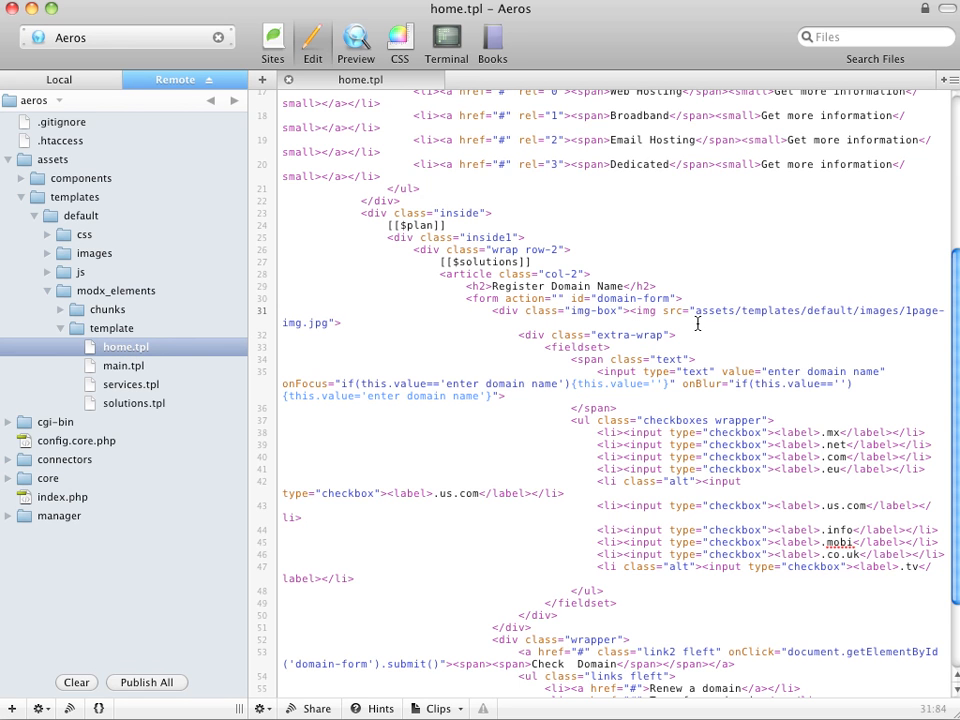
pyautogui.moveTo(696, 312); pyautogui.dragTo(329, 325)
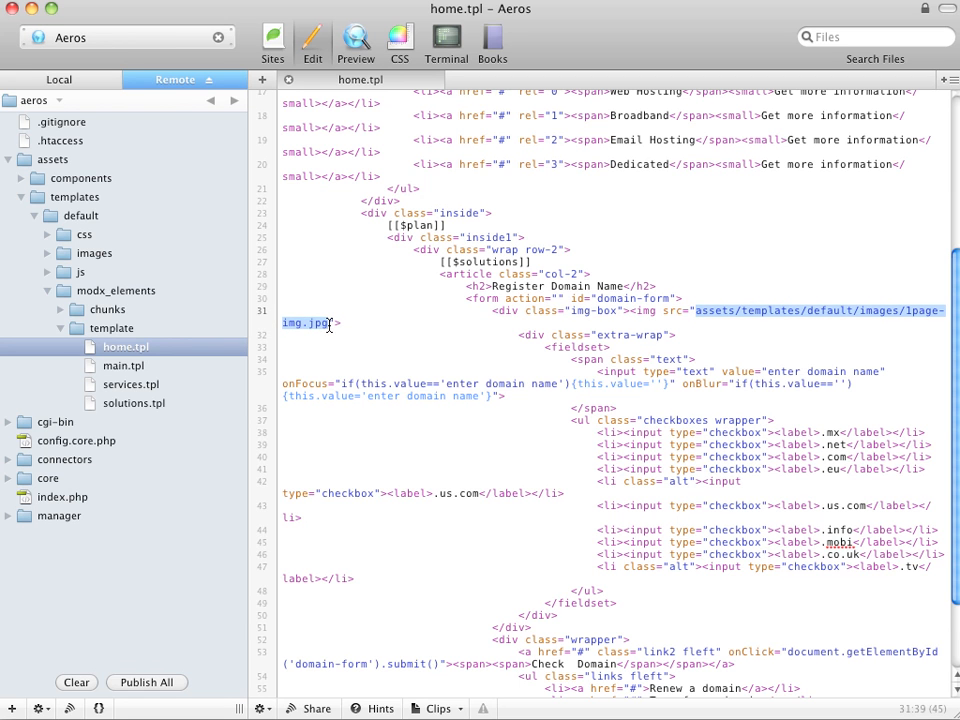
pyautogui.write('[[')
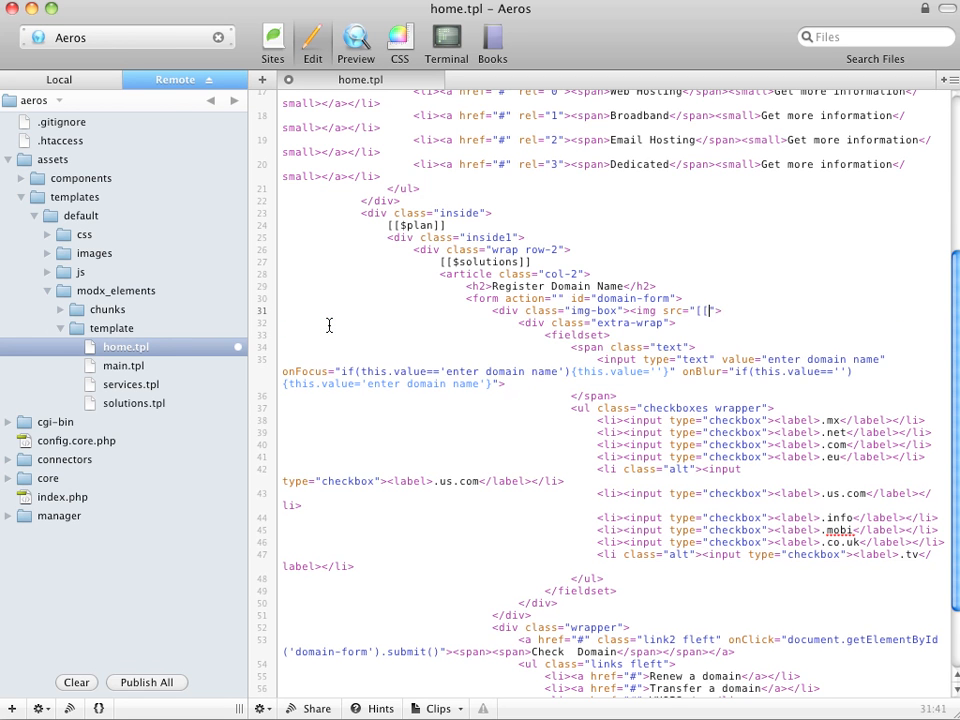
pyautogui.write('*img_01]]')
pyautogui.click(714, 313)
pyautogui.moveTo(716, 313); pyautogui.dragTo(758, 313)
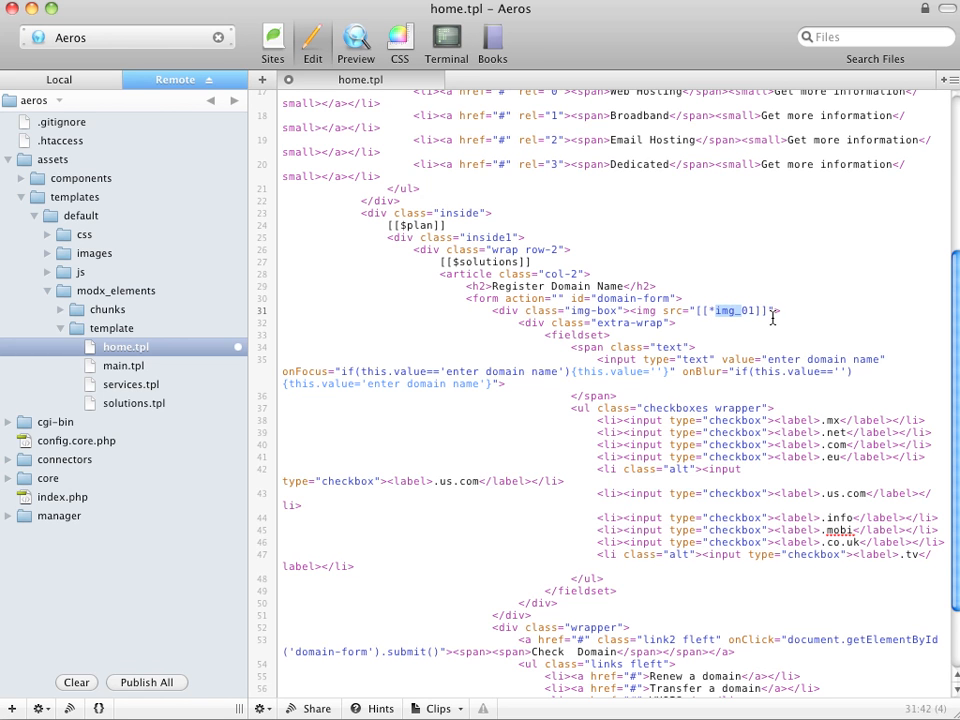
pyautogui.click(654, 336)
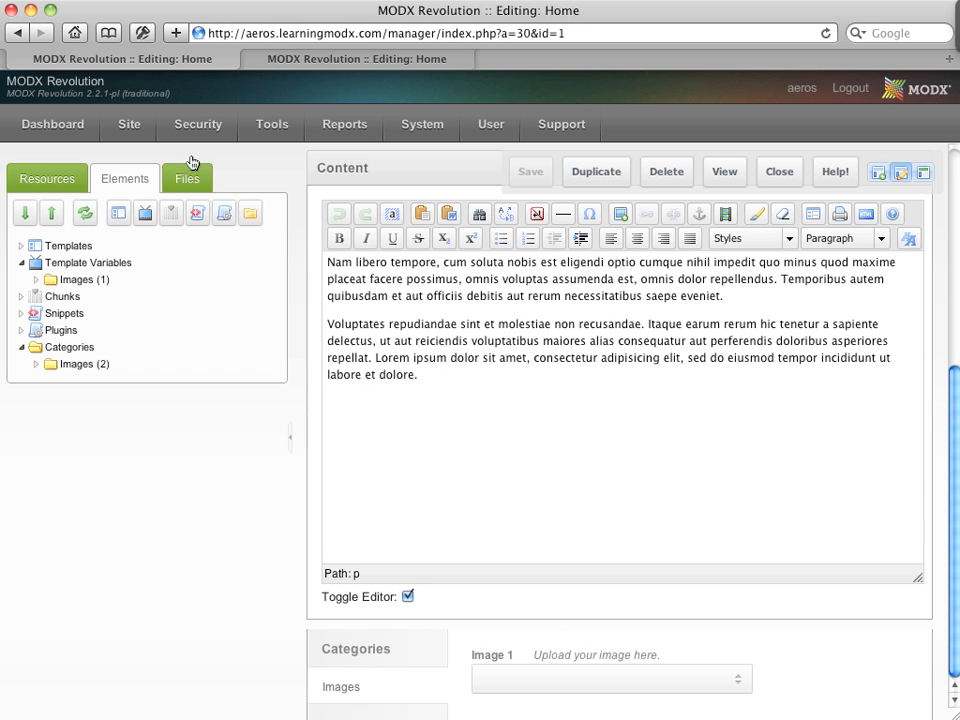
# Clear the site's cache in the MODX manager and dismiss the console
pyautogui.moveTo(150, 122)
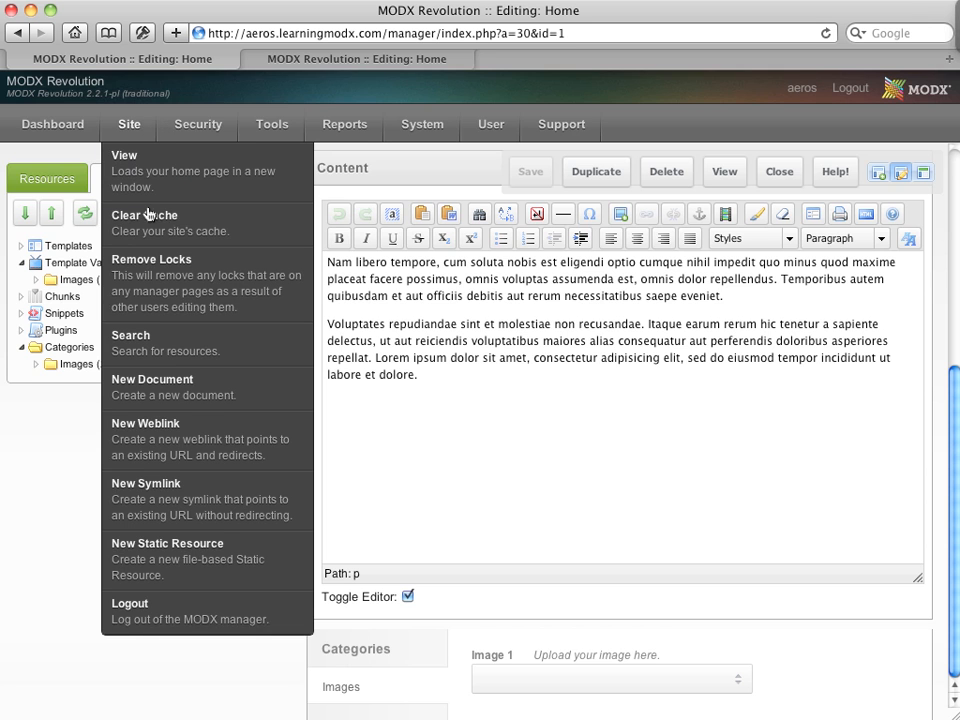
pyautogui.click(150, 220)
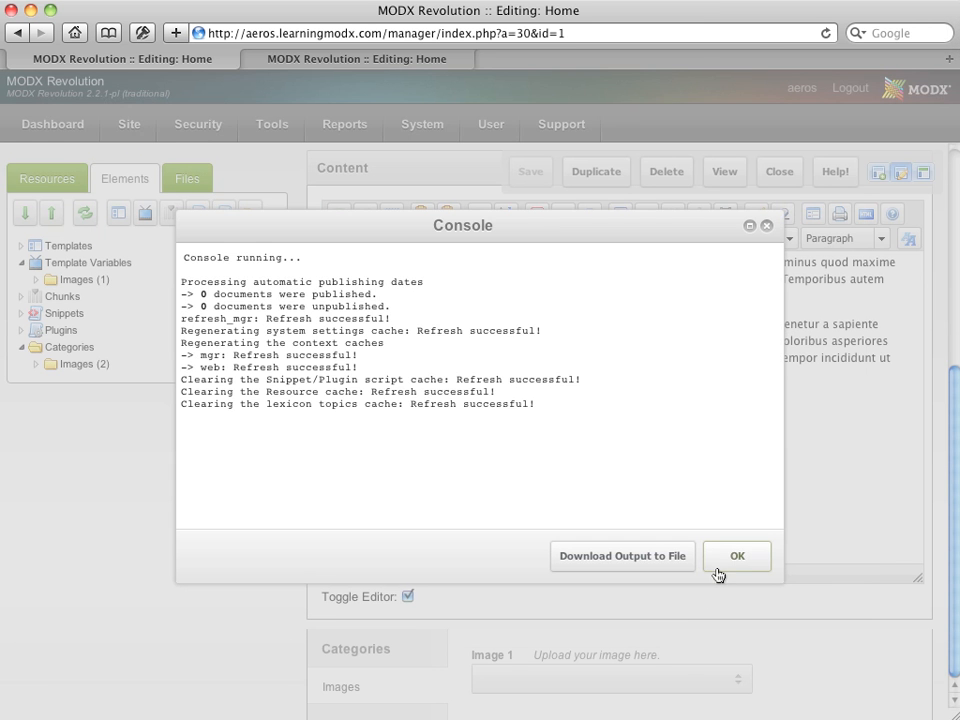
pyautogui.click(724, 557)
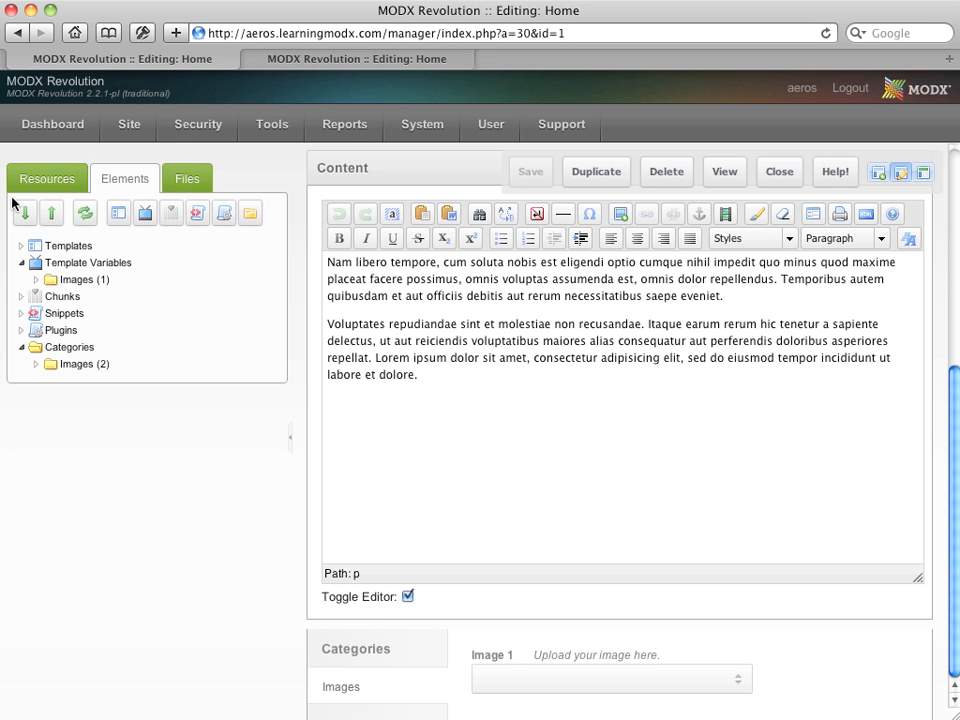
# Browse for the Home resource's Image 1 file and open the assets/client_files folder
pyautogui.click(43, 181)
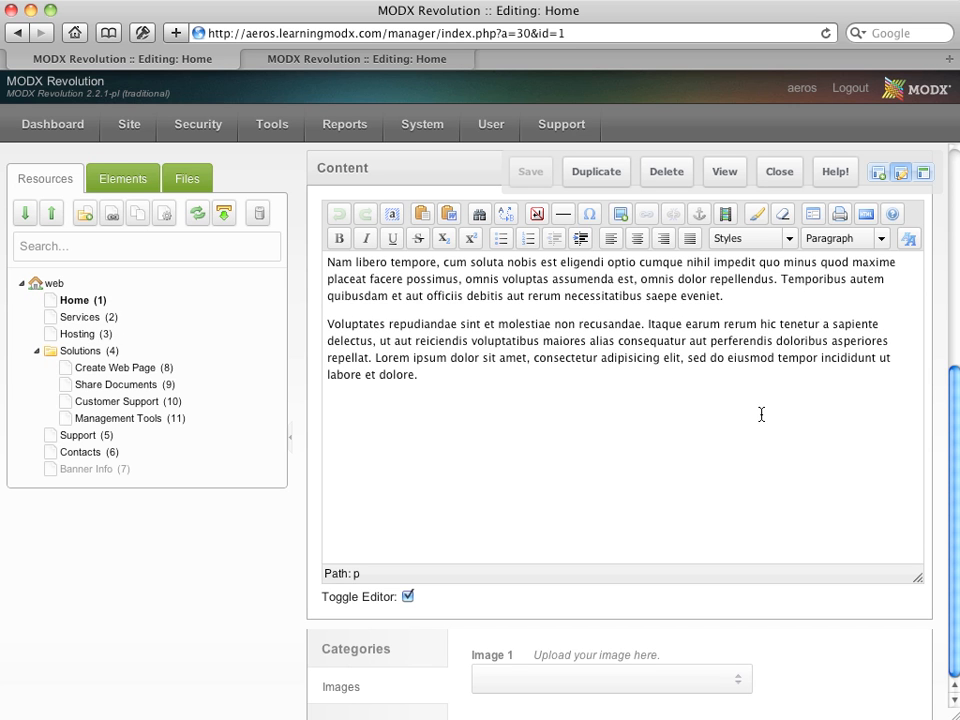
pyautogui.click(741, 682)
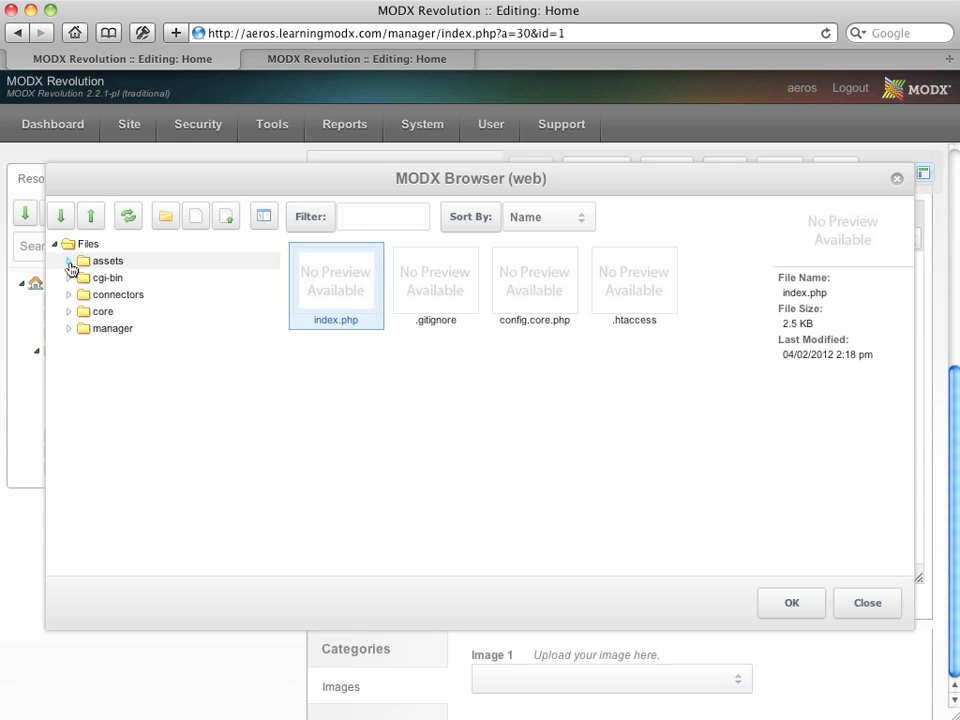
pyautogui.click(101, 268)
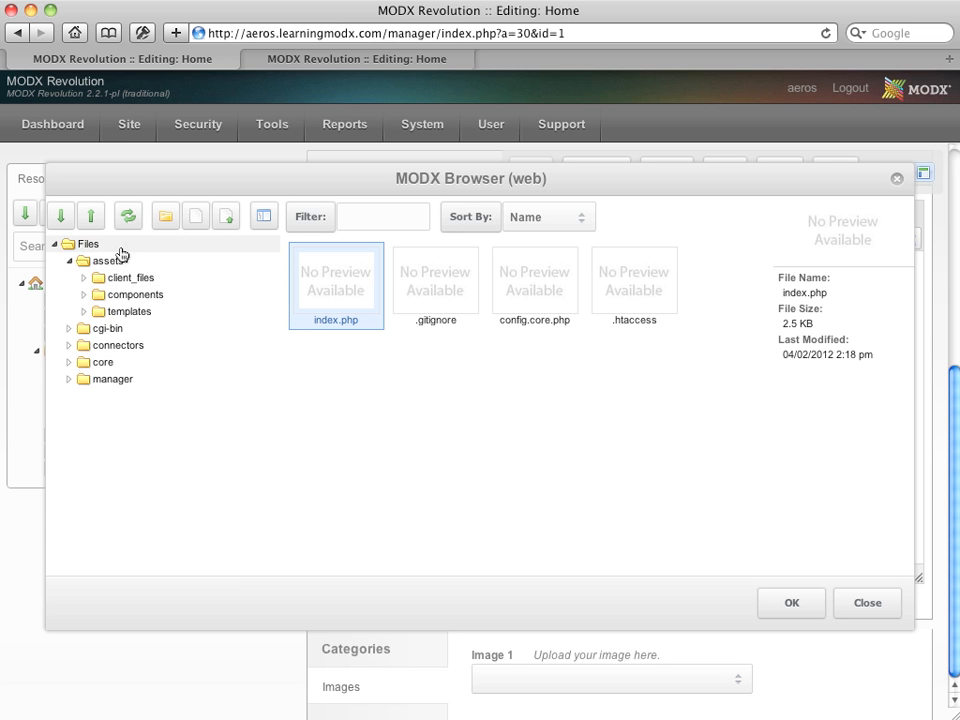
pyautogui.click(83, 282)
pyautogui.click(121, 280)
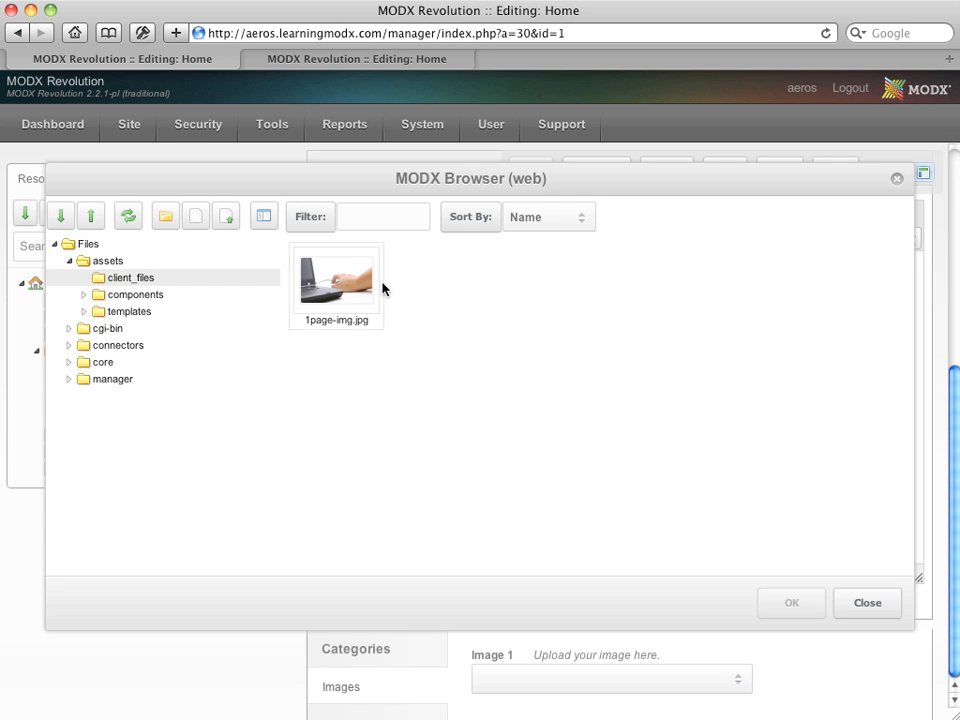
# Remove 1page-img.jpg from the client_files folder and refresh the folder's file listing
pyautogui.rightClick(342, 282)
pyautogui.click(364, 298)
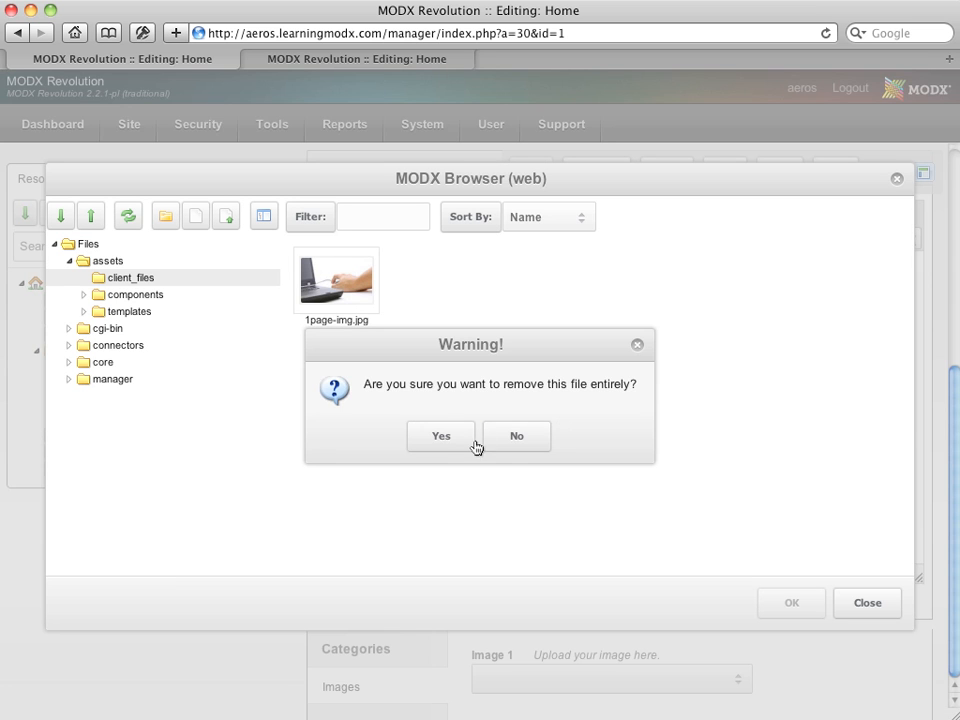
pyautogui.click(432, 443)
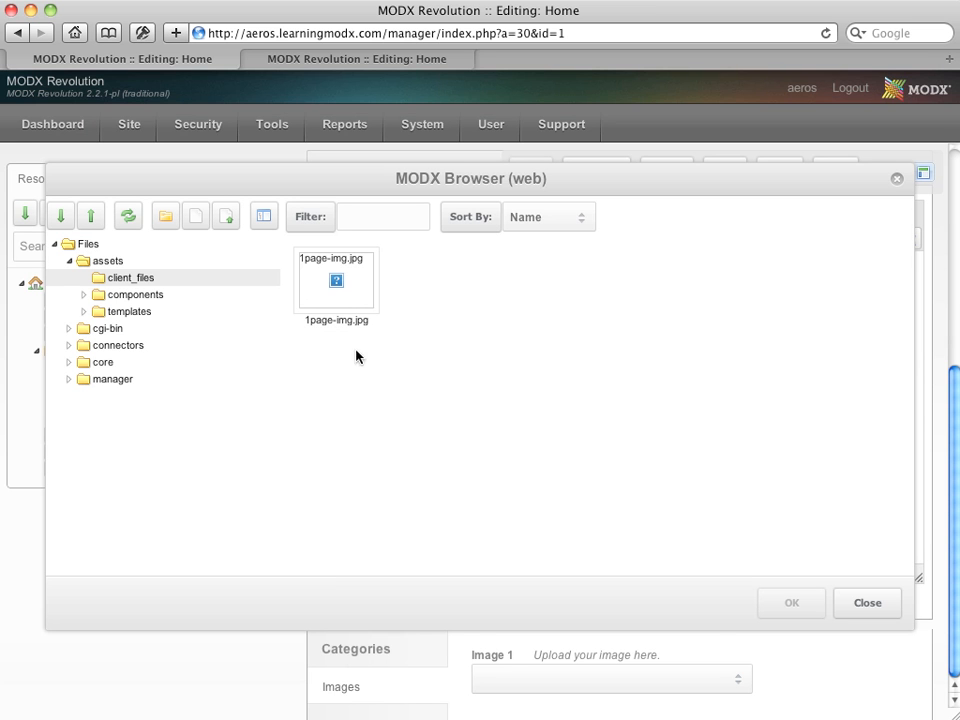
pyautogui.click(127, 217)
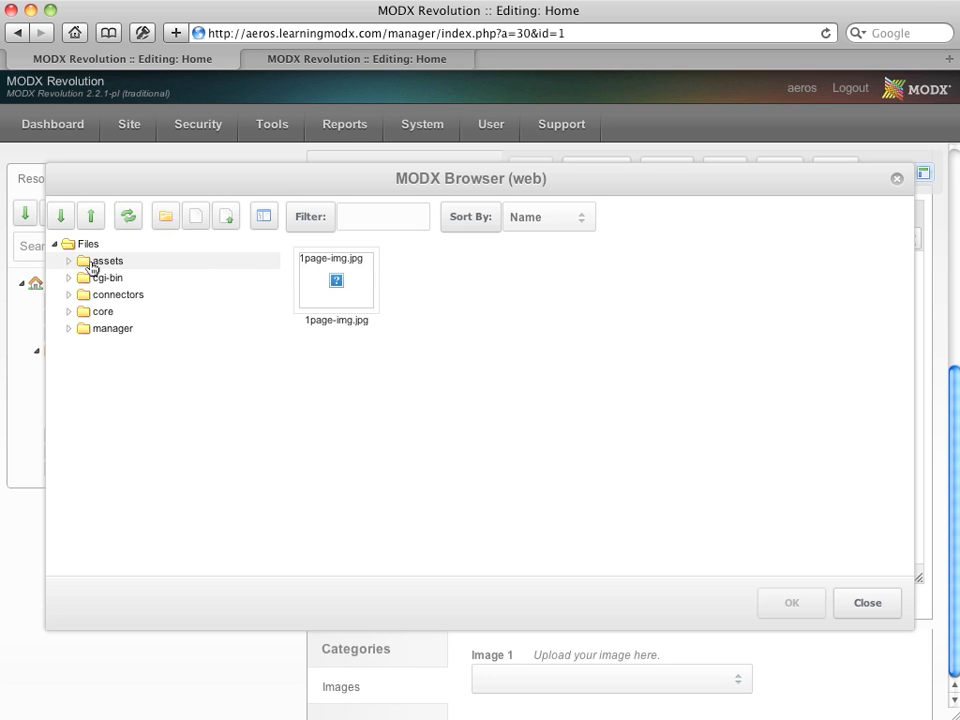
pyautogui.click(103, 263)
pyautogui.click(115, 279)
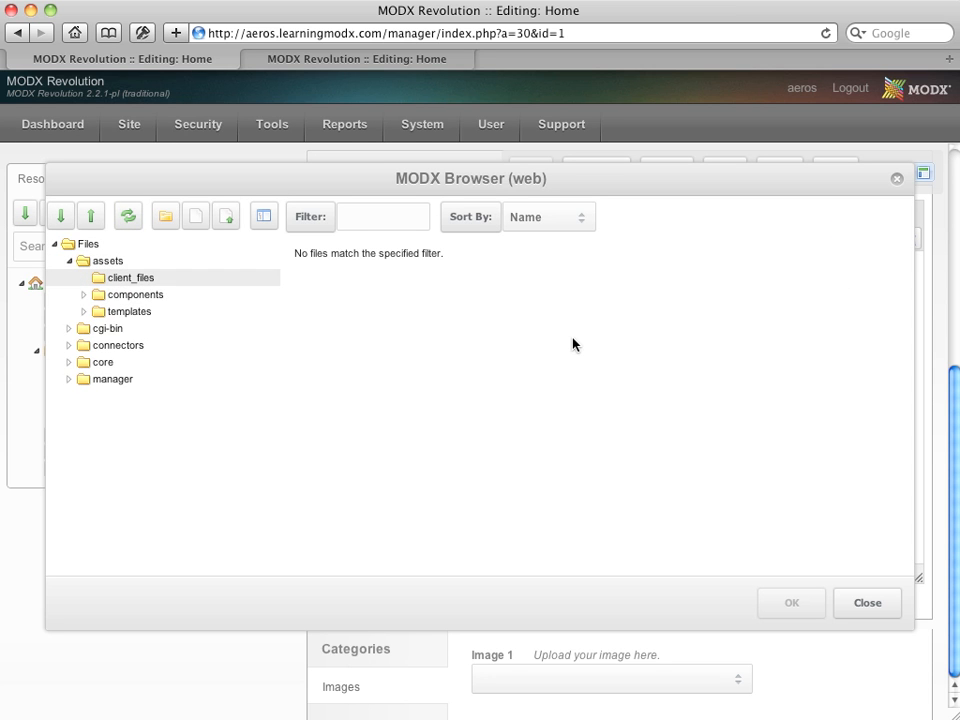
# Upload 1page-img.jpg from the Desktop into the client_files folder and close the upload window
pyautogui.click(227, 219)
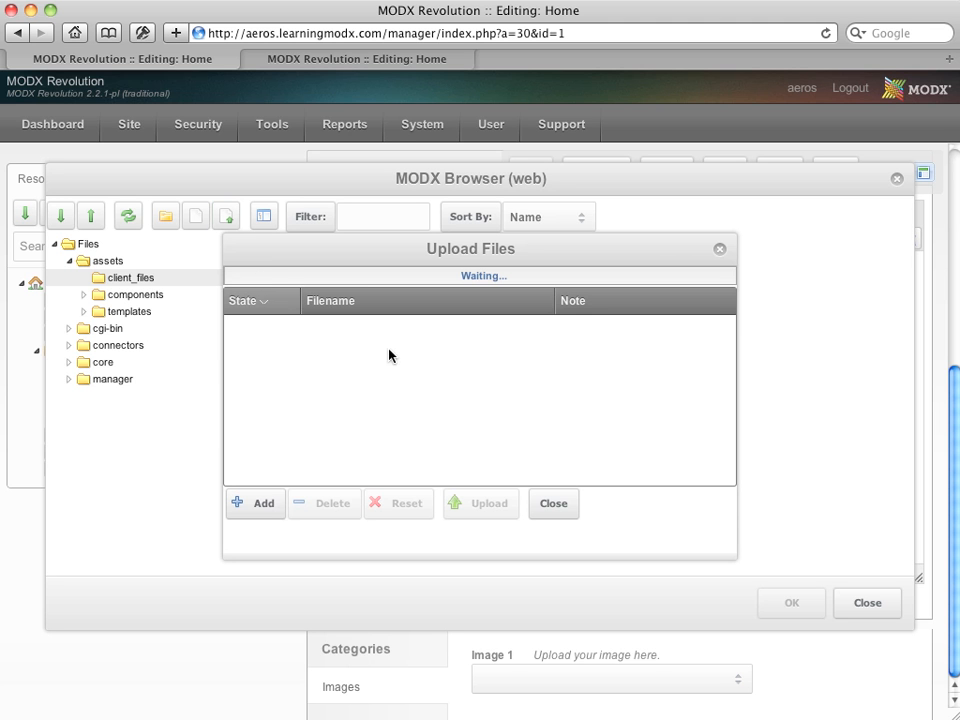
pyautogui.click(268, 508)
pyautogui.moveTo(304, 12); pyautogui.dragTo(525, 15)
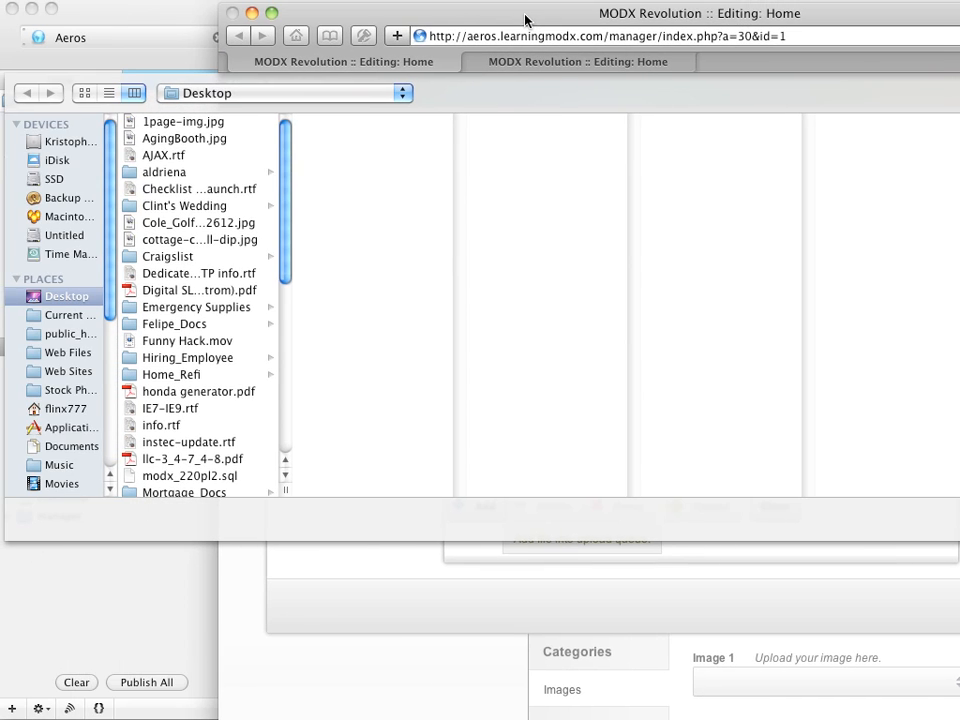
pyautogui.click(241, 123)
pyautogui.doubleClick(241, 123)
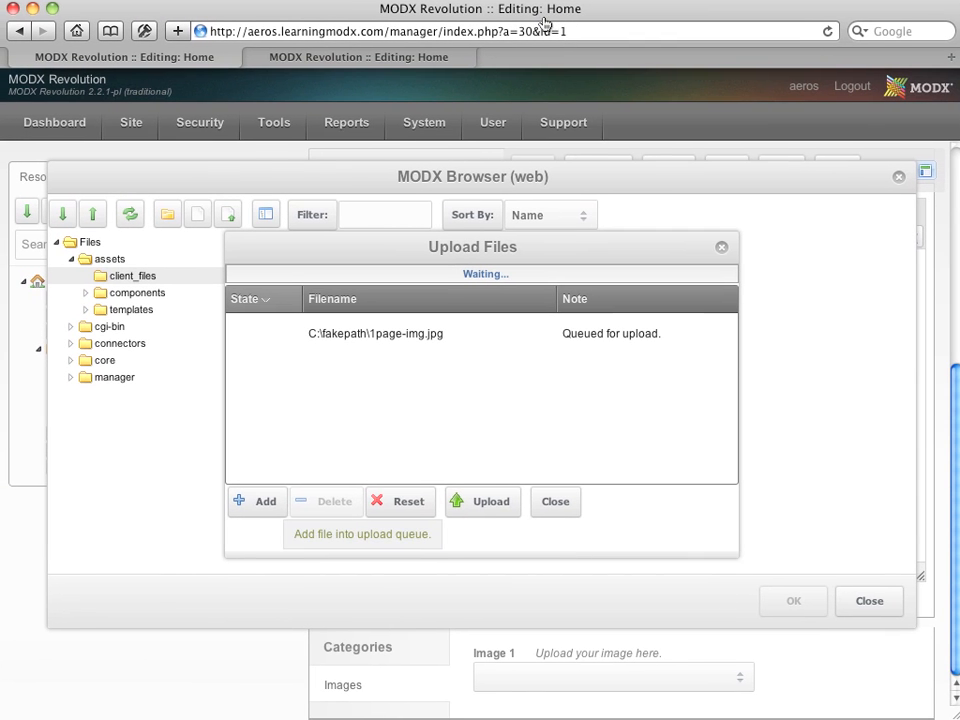
pyautogui.click(511, 510)
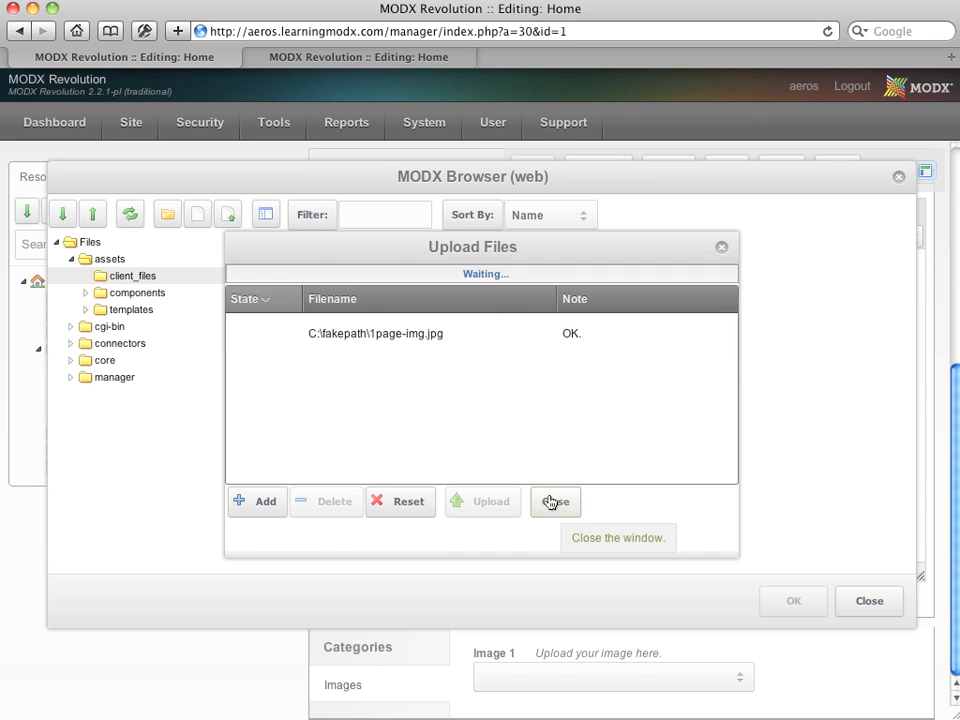
pyautogui.click(553, 501)
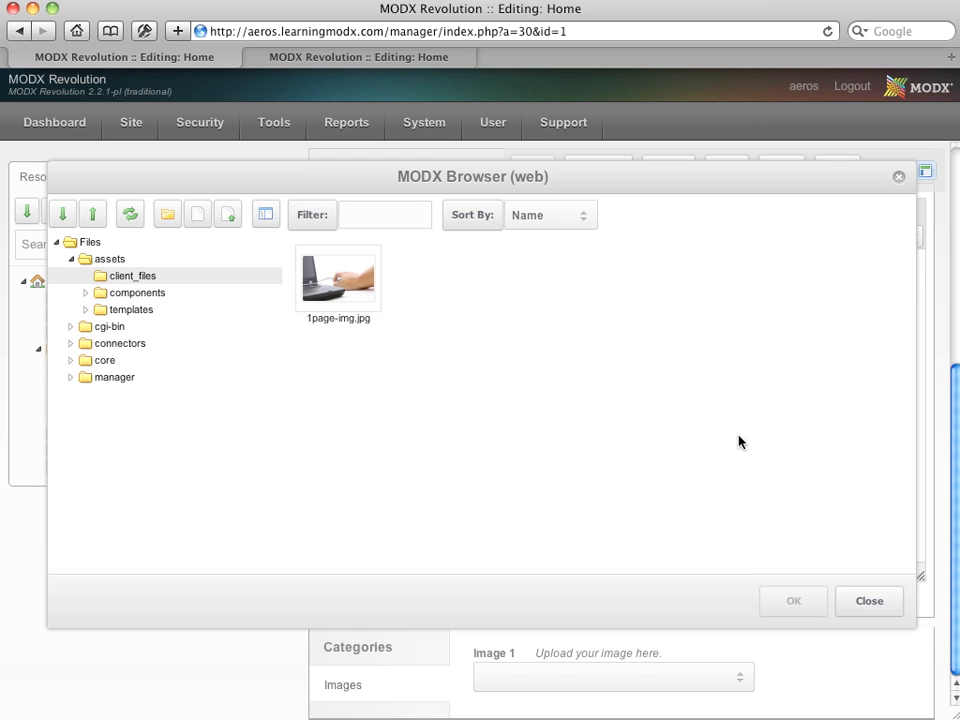
# Choose the uploaded 1page-img.jpg as Image 1 and save the Home resource
pyautogui.doubleClick(357, 274)
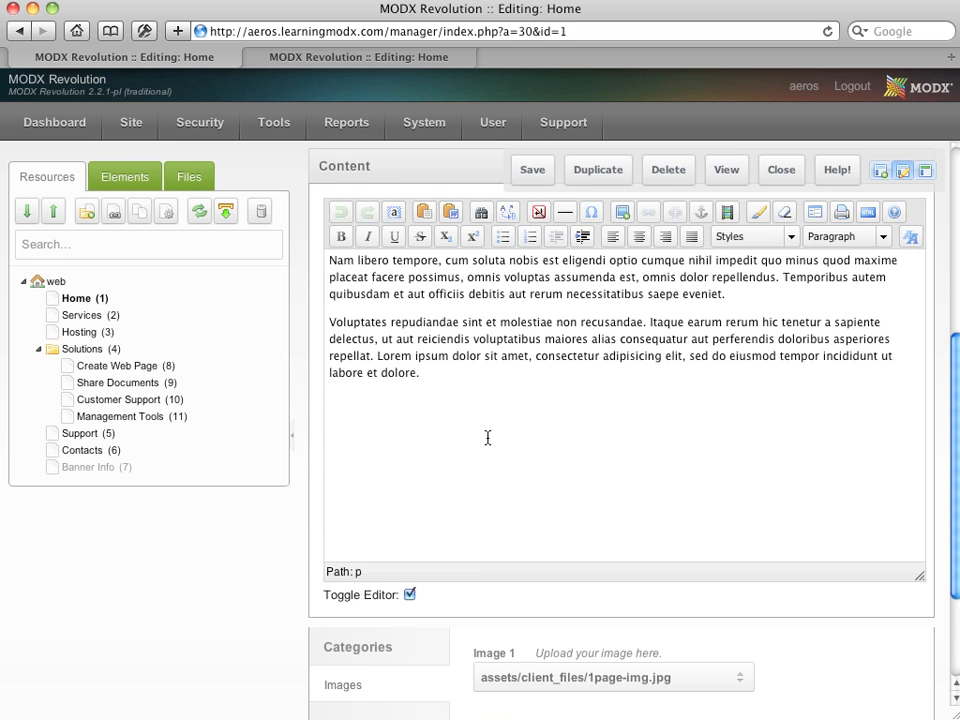
pyautogui.scroll(-3, 812, 328)
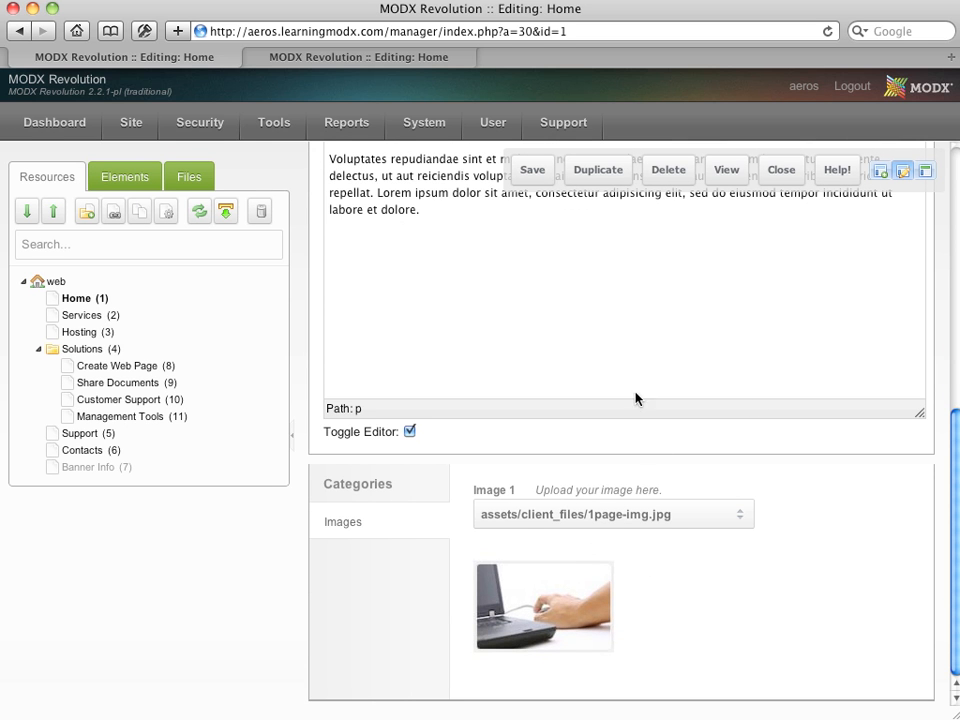
pyautogui.click(534, 172)
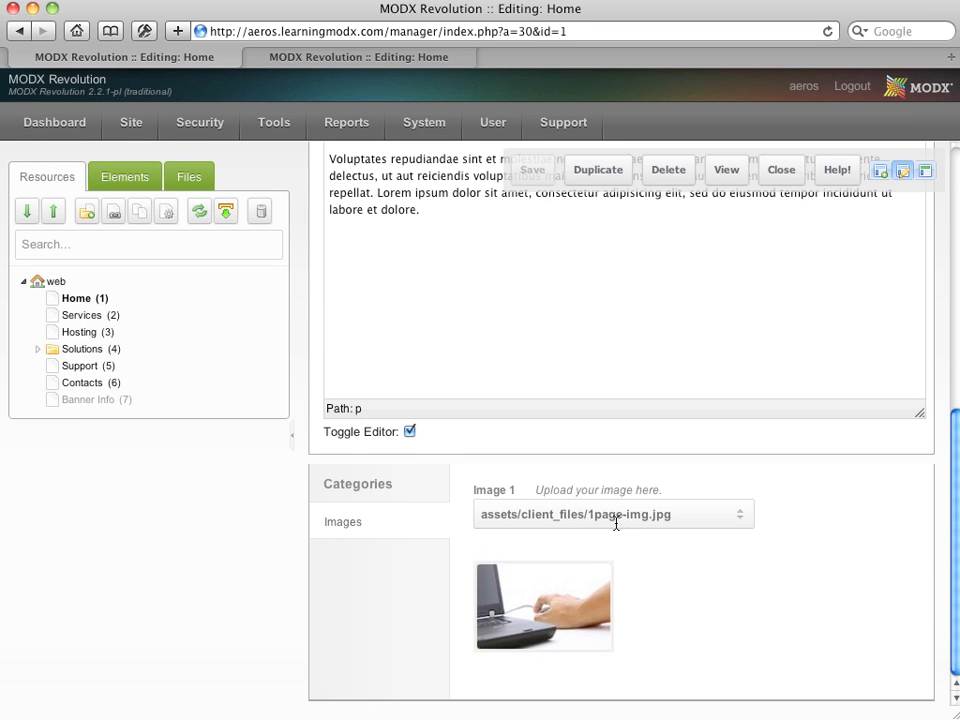
# Reload the live Home page in the other browser to check the Register Domain Name image, and return to the MODX manager
pyautogui.press('super+Tab')
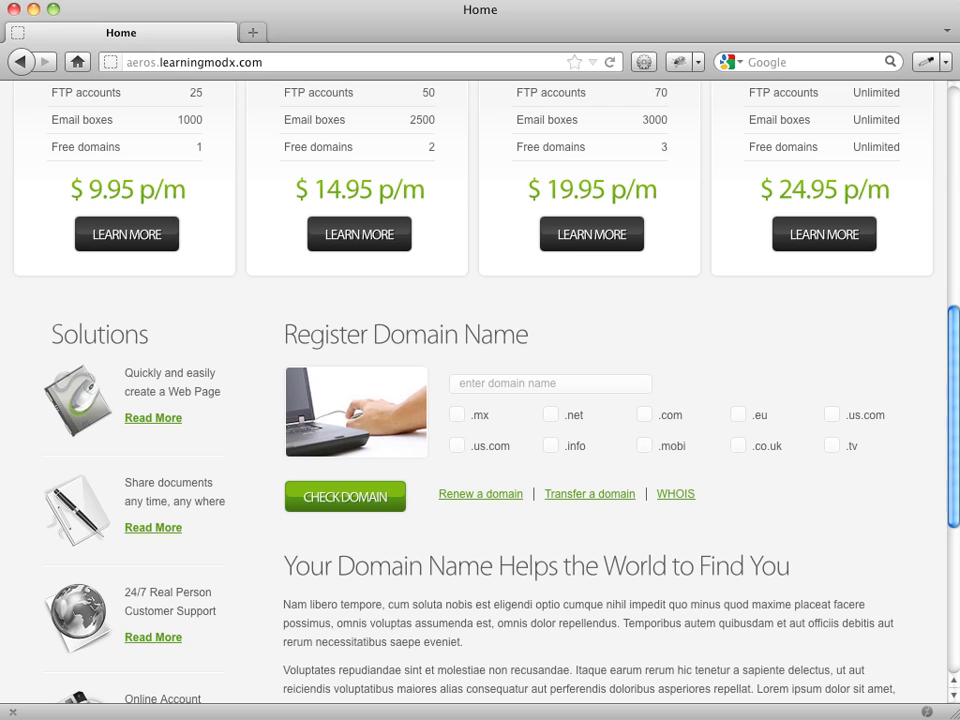
pyautogui.click(611, 62)
pyautogui.press('super+Tab')
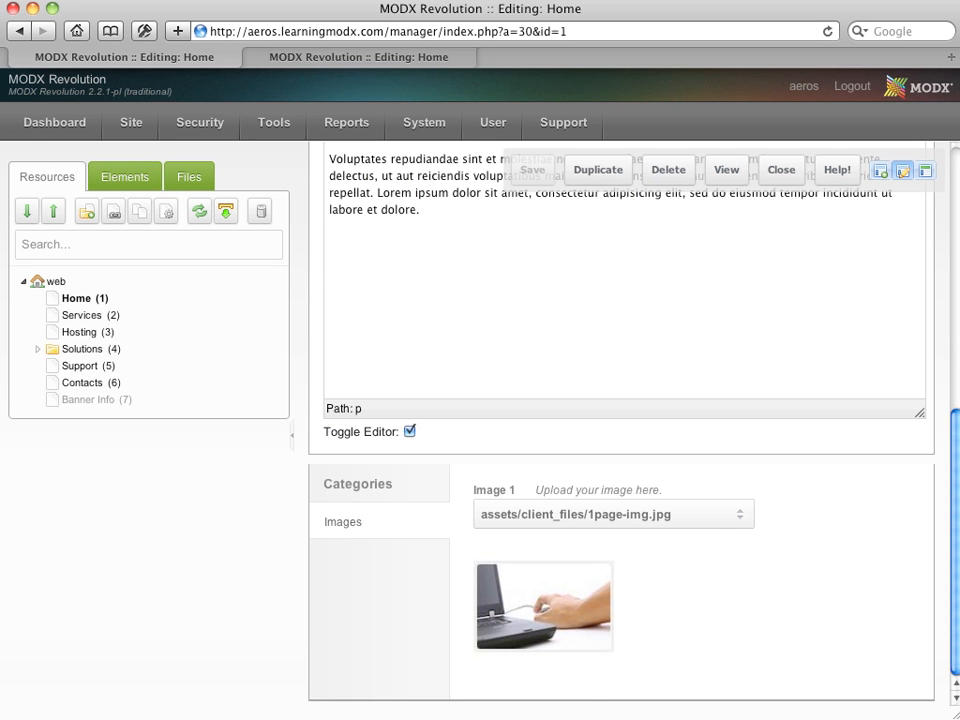
# Copy the Image 1 path, clear the field and save the Home resource without an image
pyautogui.tripleClick(623, 527)
pyautogui.press('super+c')
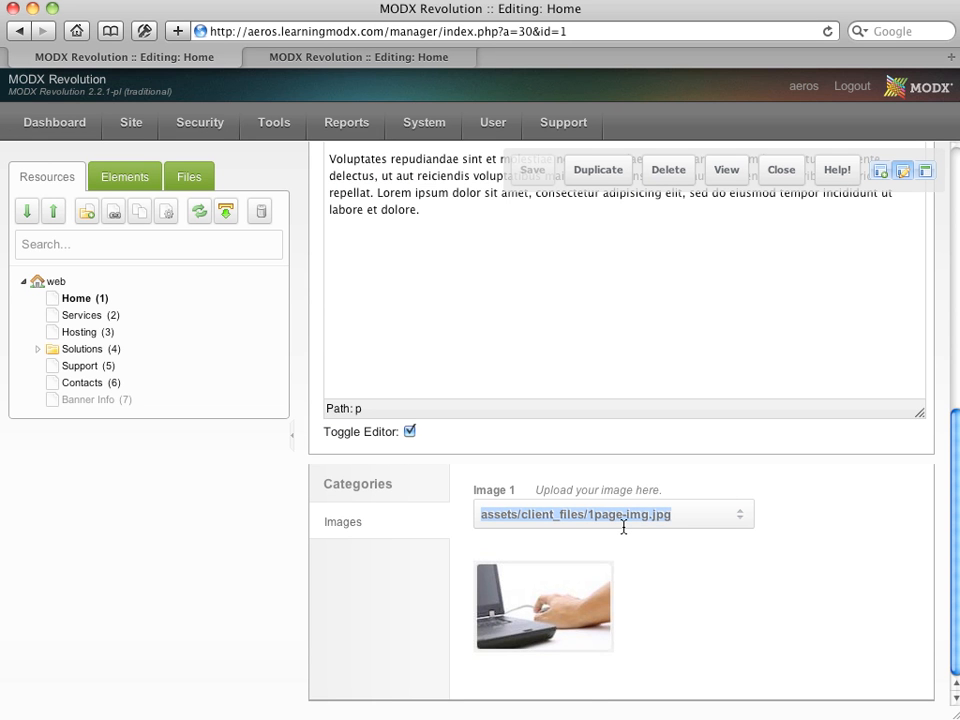
pyautogui.press('BackSpace')
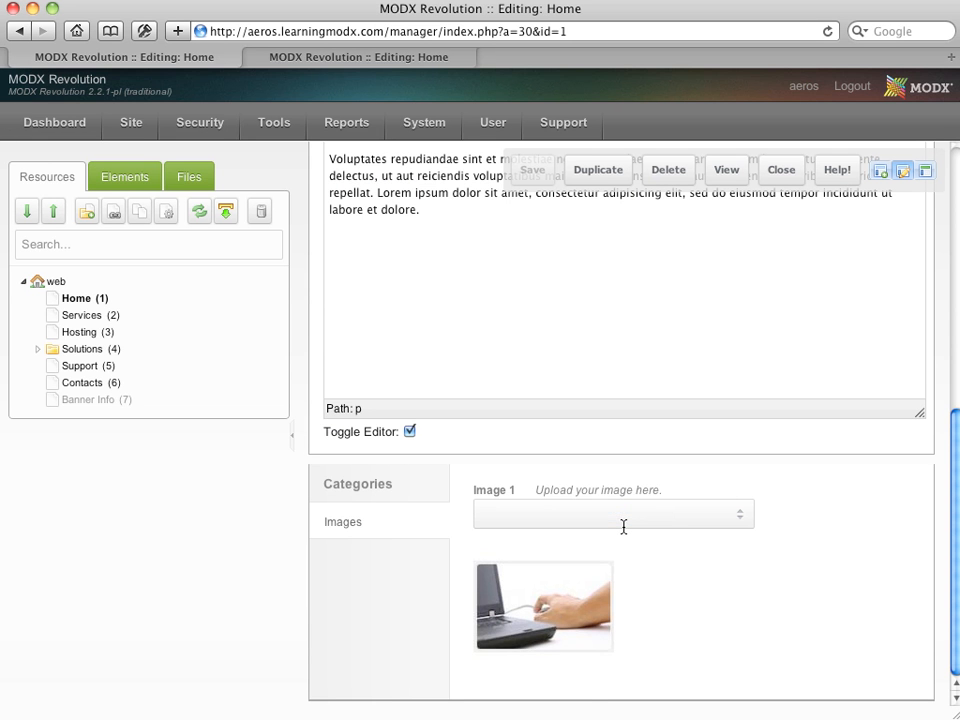
pyautogui.scroll(3, 623, 527)
pyautogui.click(540, 167)
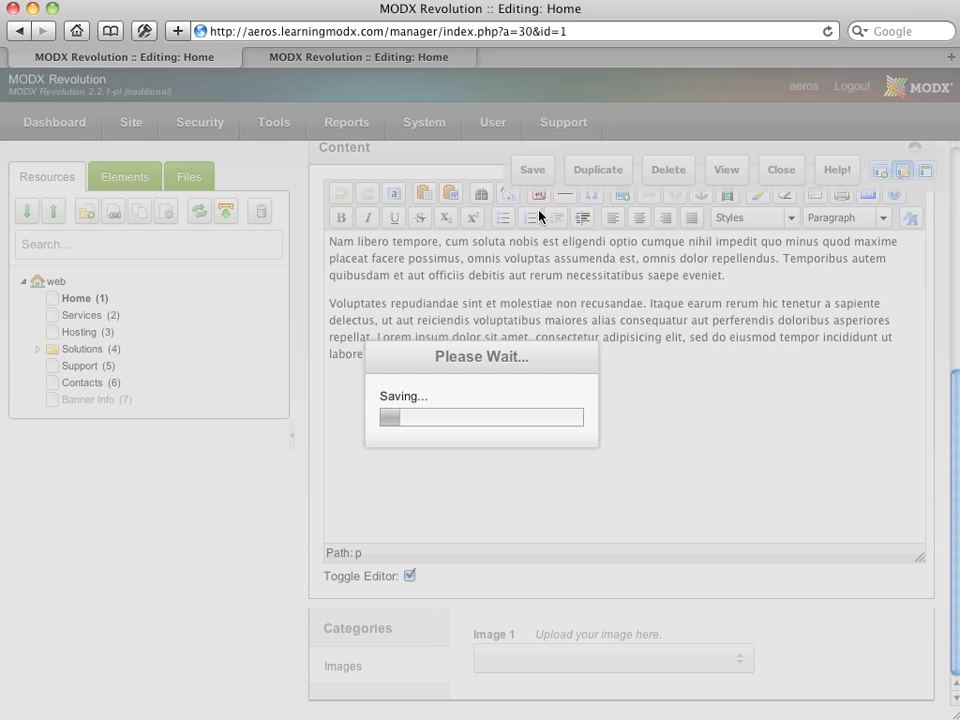
# Reload the live Home page to check the Register Domain Name section with the Image 1 field empty, and return to the manager
pyautogui.press('super+Tab')
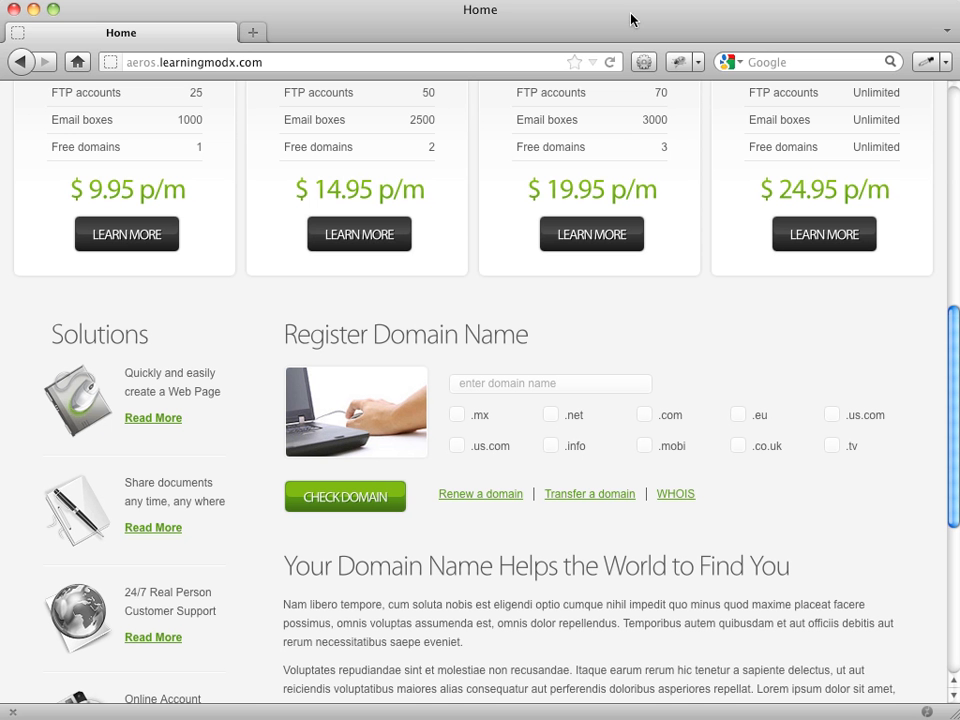
pyautogui.click(610, 63)
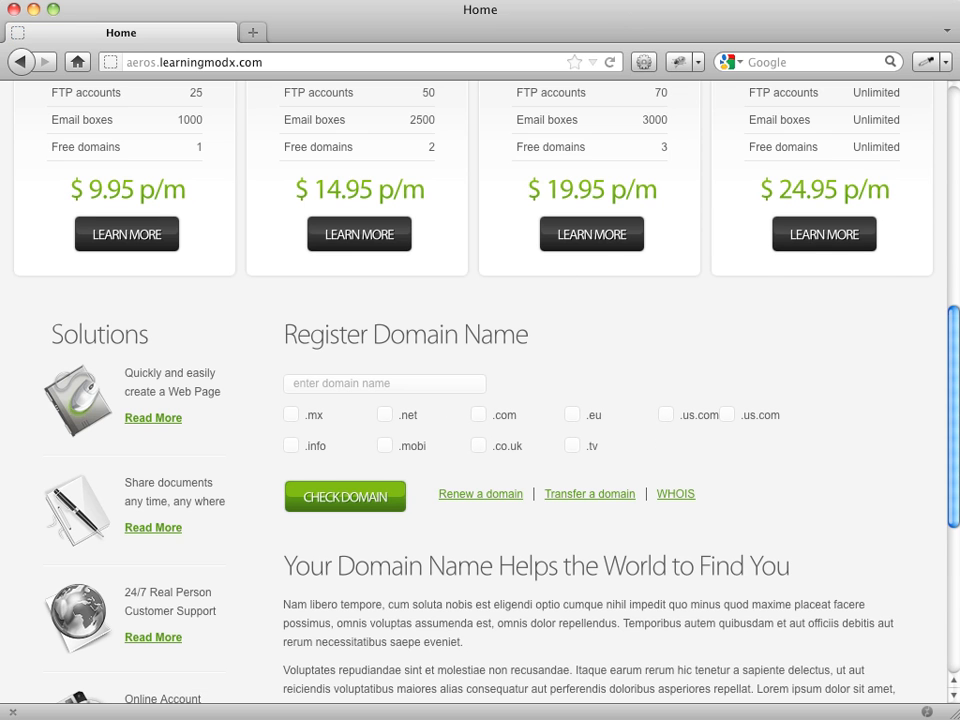
pyautogui.press('super+Tab')
# Paste the path assets/client_files/1page-img.jpg back into the Image 1 field and save the Home resource
pyautogui.click(544, 668)
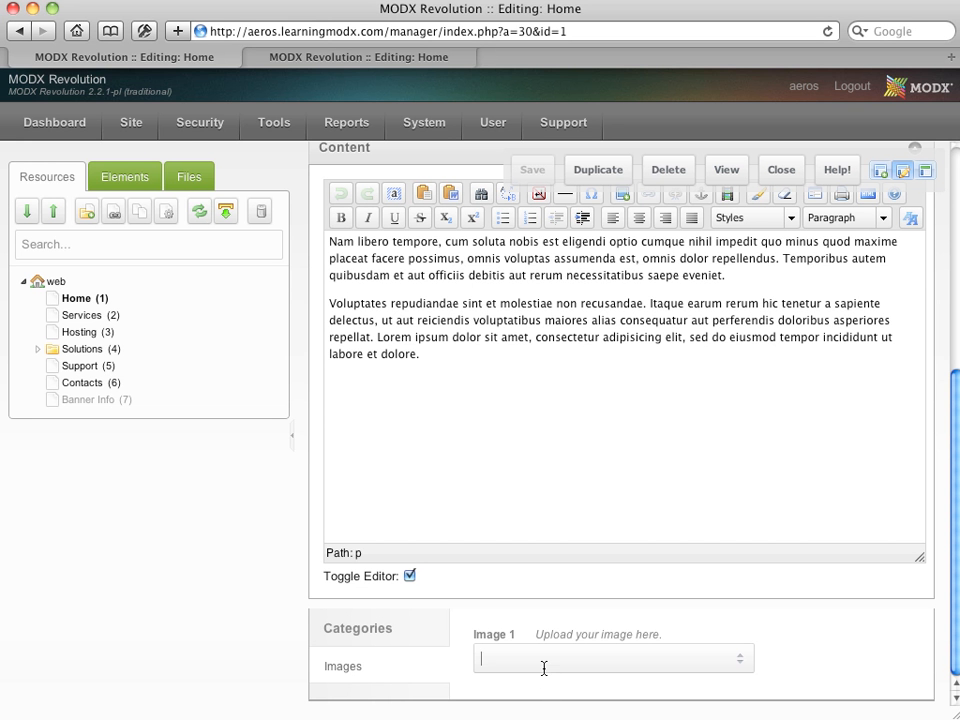
pyautogui.press('super+v')
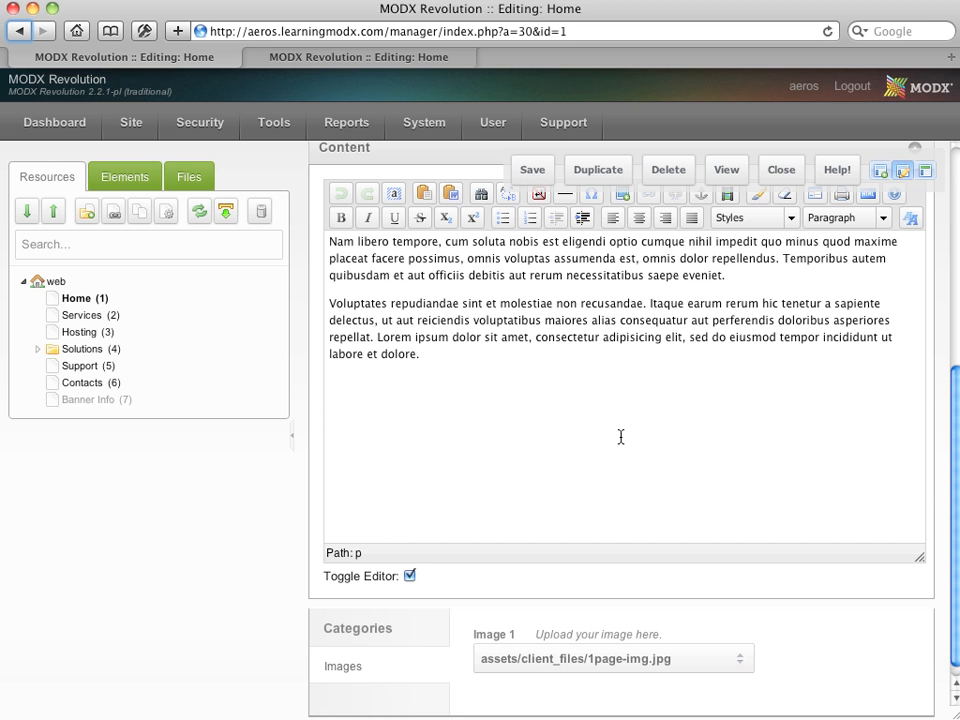
pyautogui.click(542, 172)
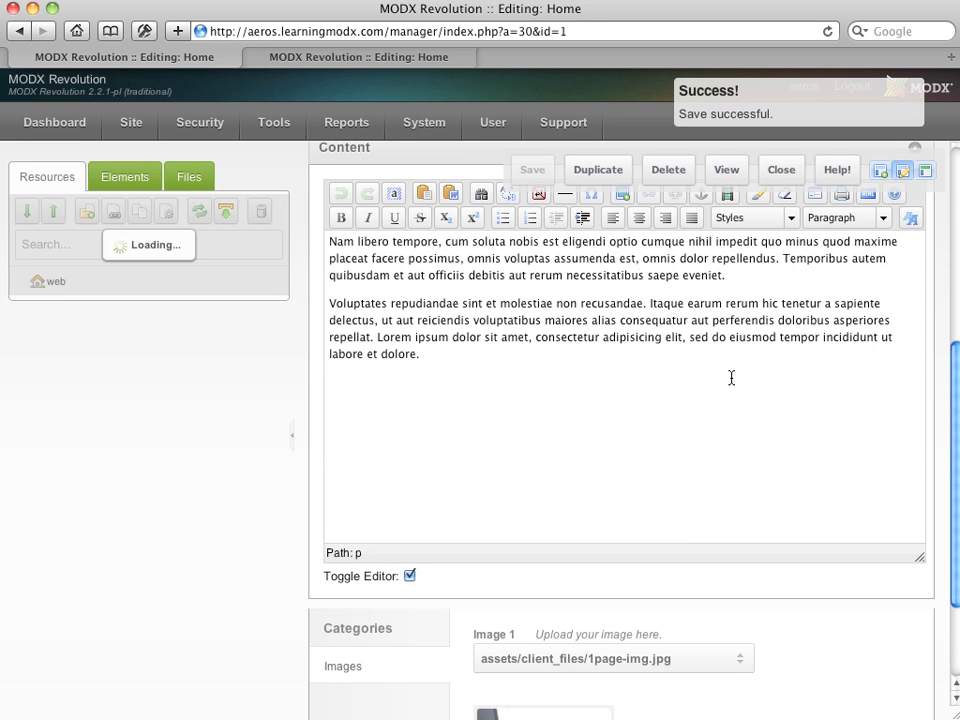
# Reload the live Home page to check the restored image, and review the Image 1 preview in the MODX manager
pyautogui.press('super+Tab')
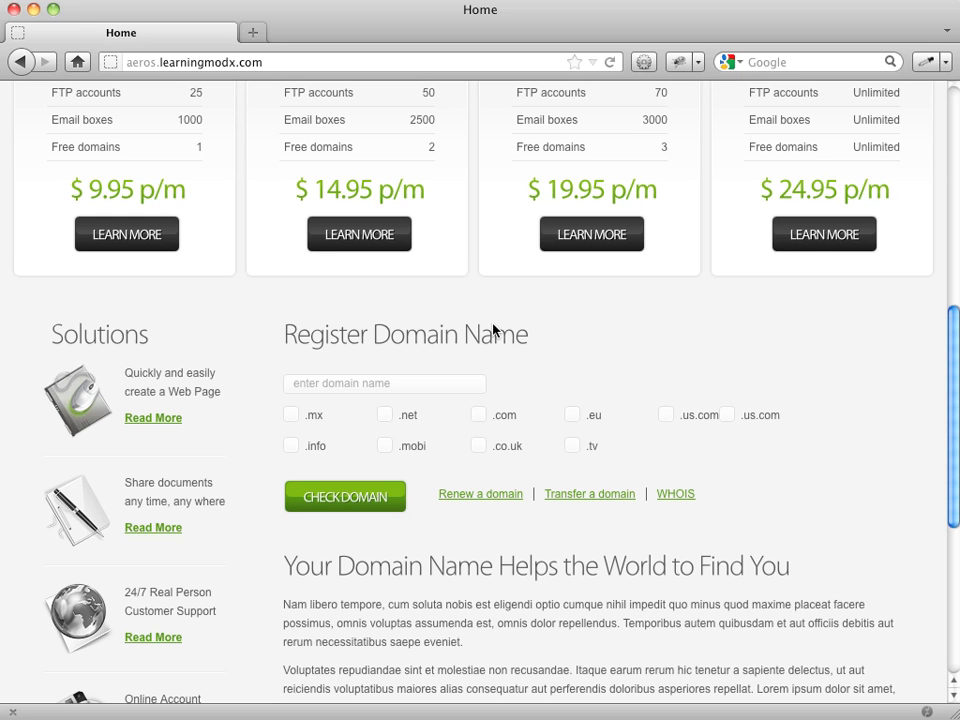
pyautogui.press('super+r')
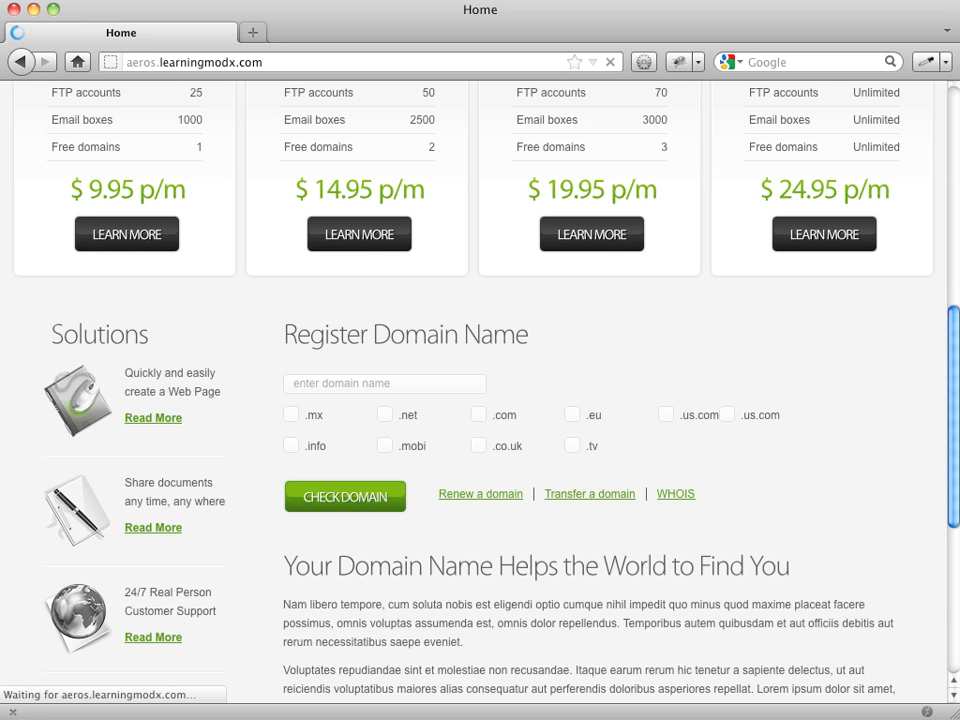
pyautogui.press('super+Tab')
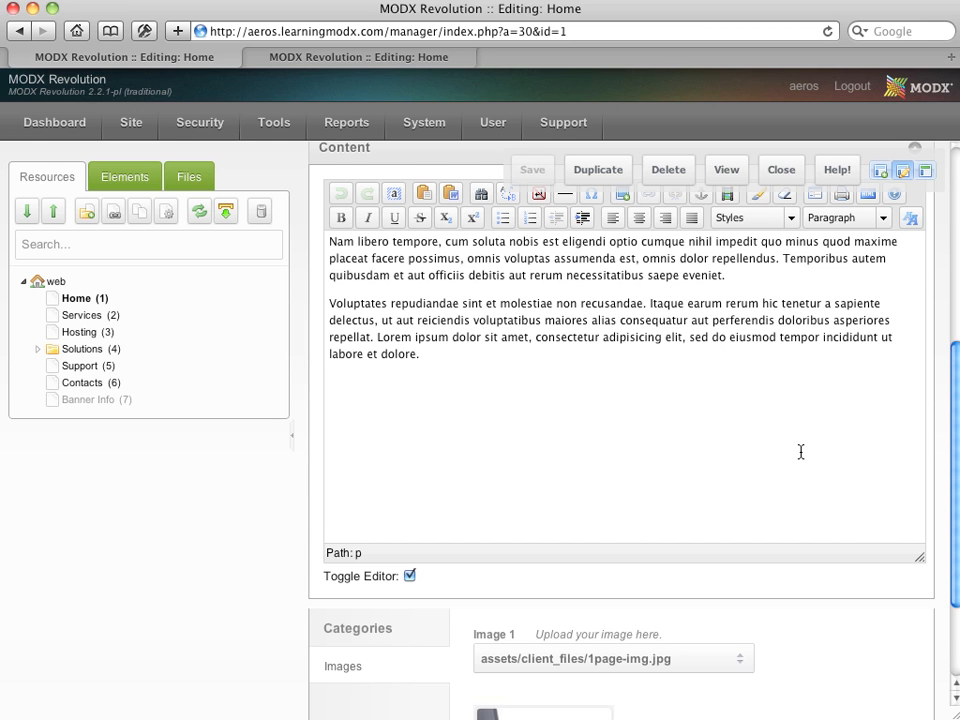
pyautogui.scroll(-3, 800, 453)
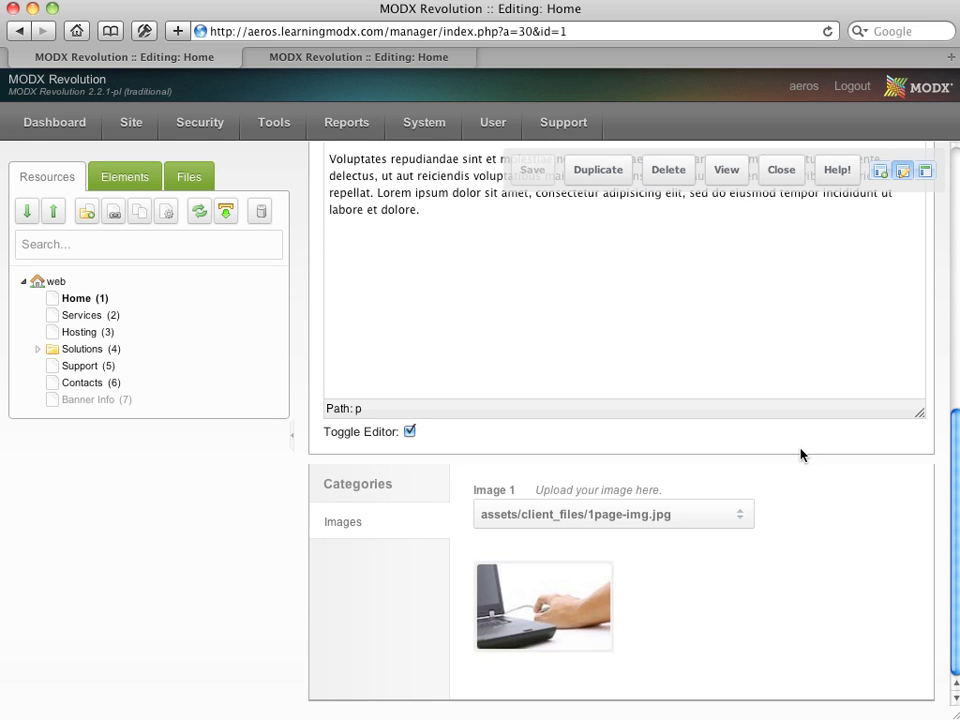